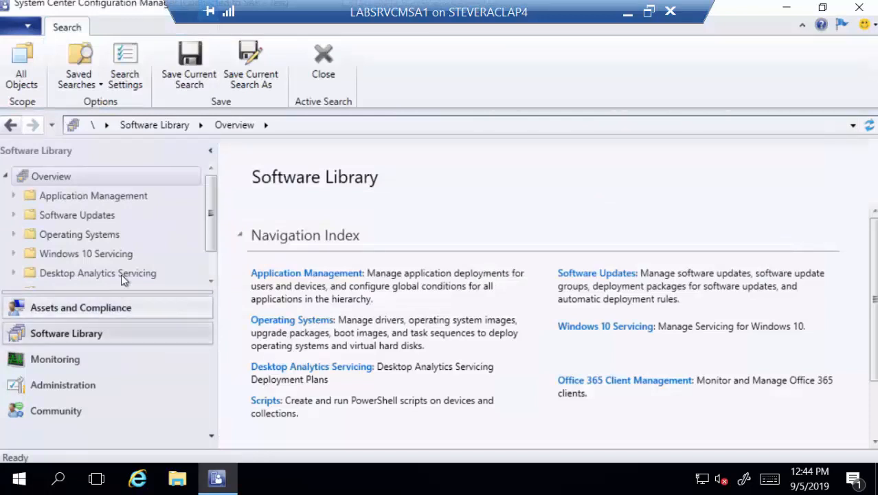
Step: Open the Task Sequences list under Operating Systems in the Software Library
click(14, 234)
scroll(59, 253, down, 2)
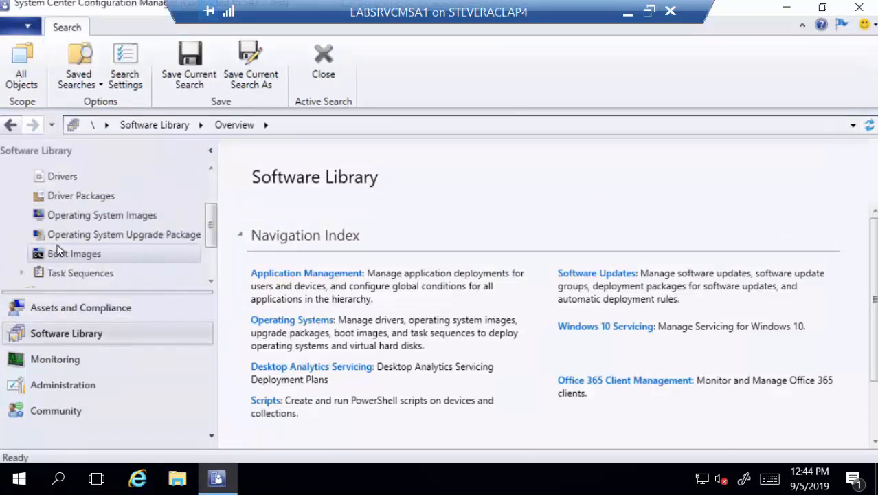
click(113, 274)
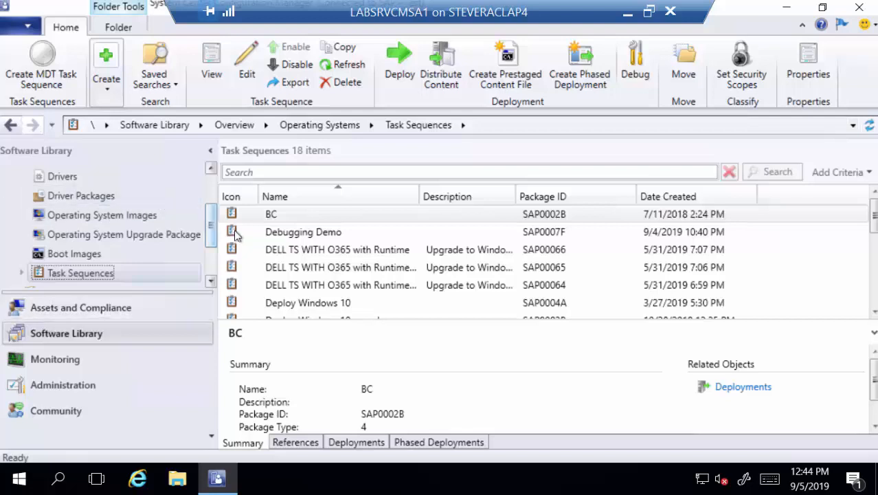
Step: Examine the deployments of the Debugging Demo and Deploy Windows 10 task sequences
click(270, 237)
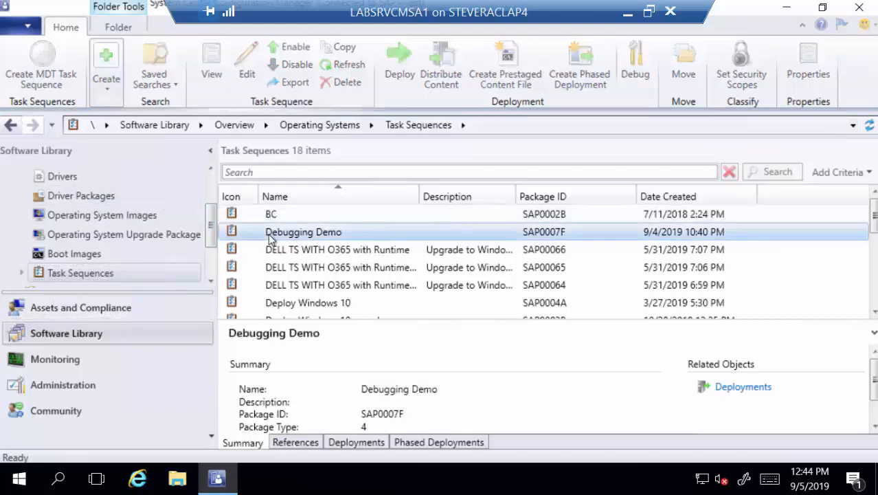
click(295, 304)
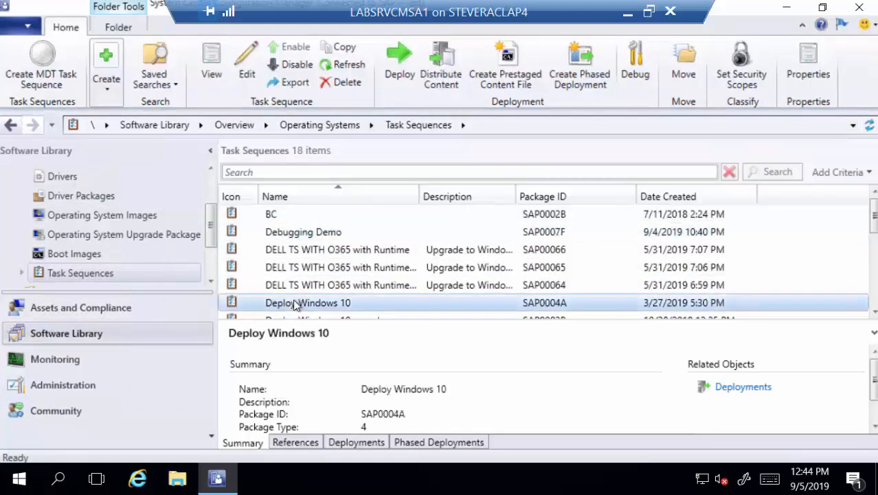
click(347, 442)
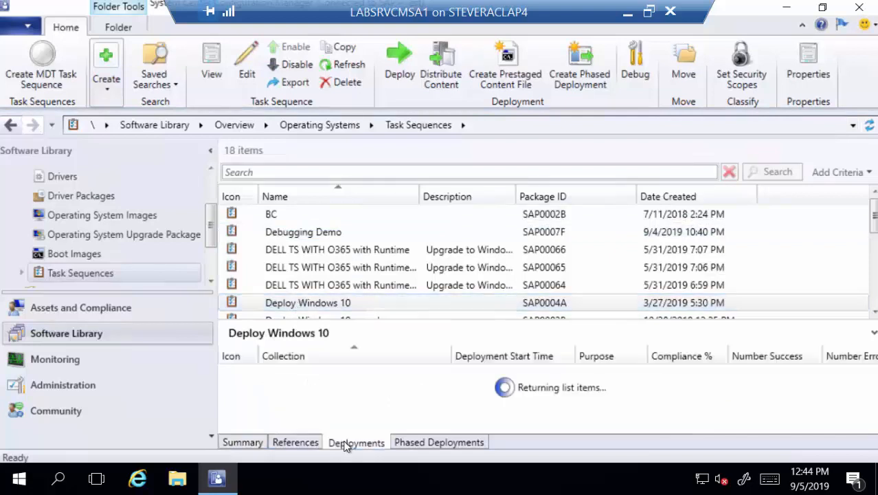
click(298, 377)
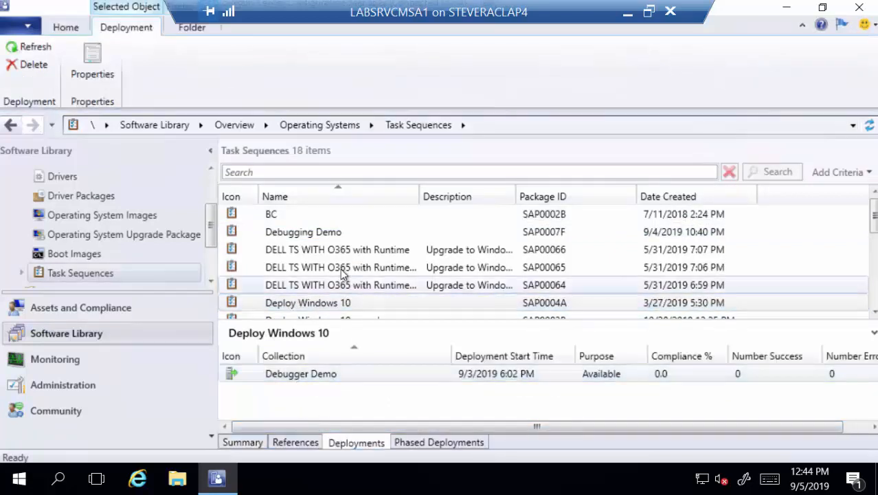
click(309, 239)
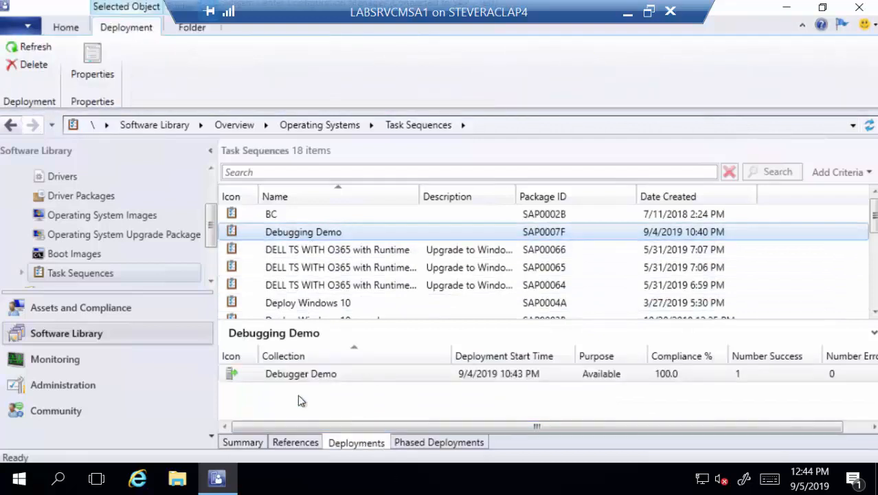
click(289, 377)
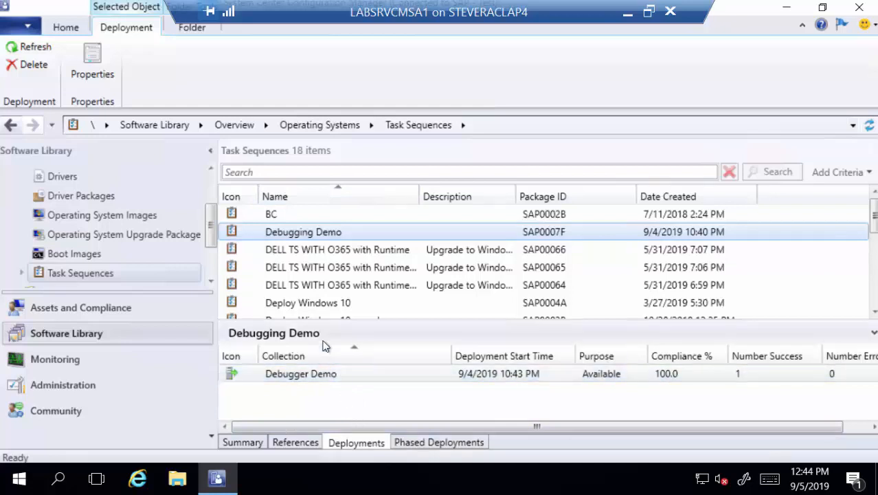
Step: Start a Debug deployment of the Debugging Demo task sequence and choose Collection Test - 2 as its collection
right_click(314, 235)
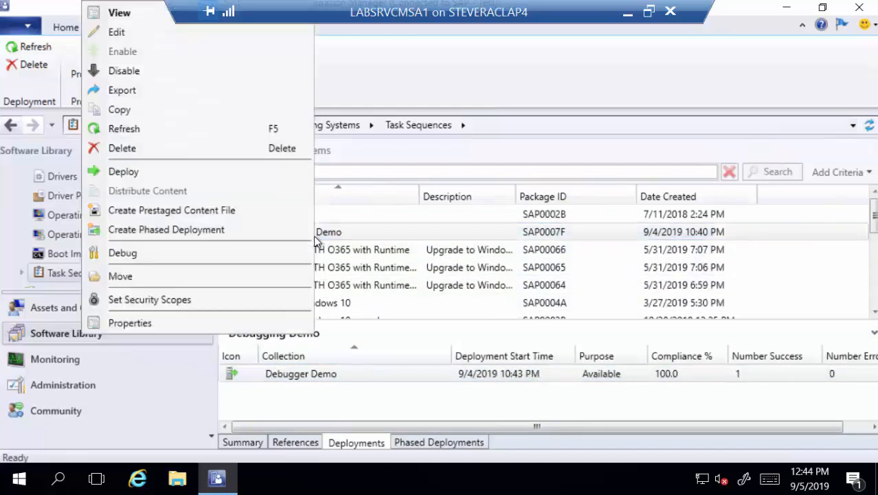
click(162, 260)
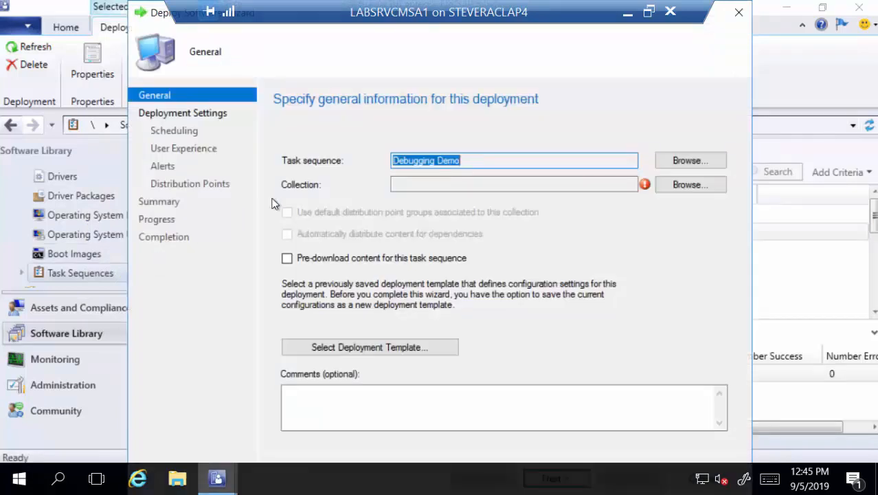
click(677, 185)
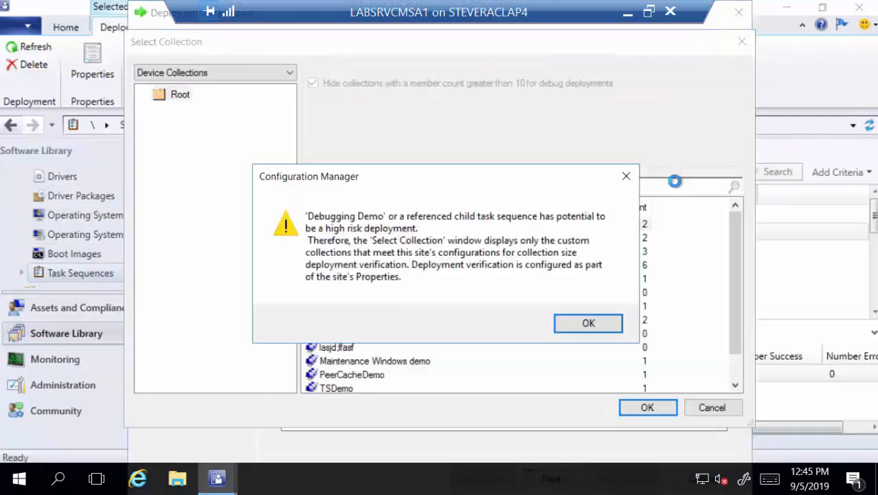
click(626, 176)
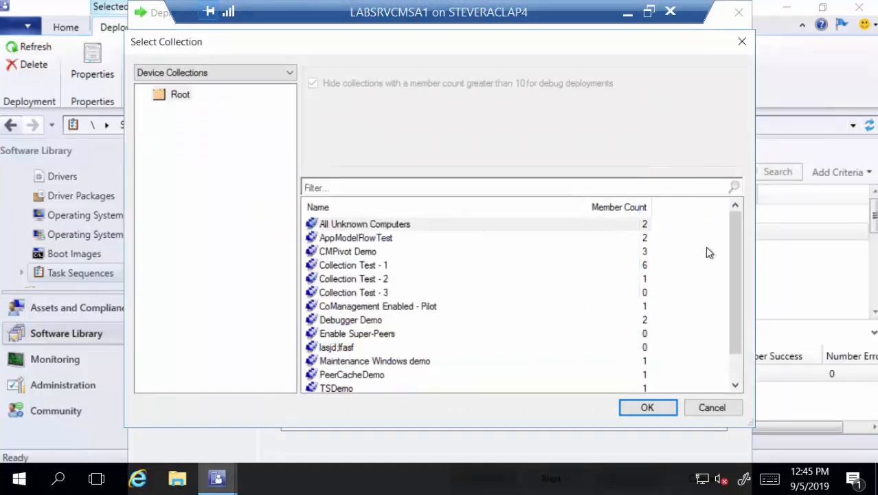
drag(732, 241, 741, 281)
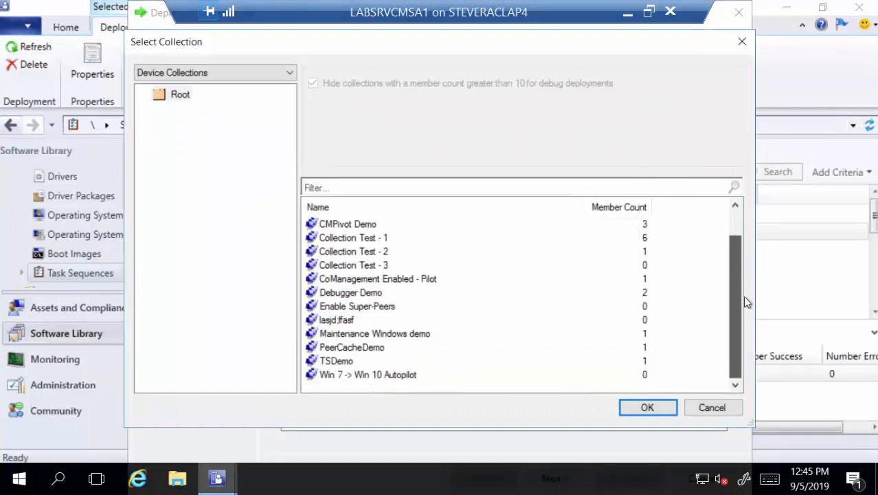
scroll(712, 243, up, 2)
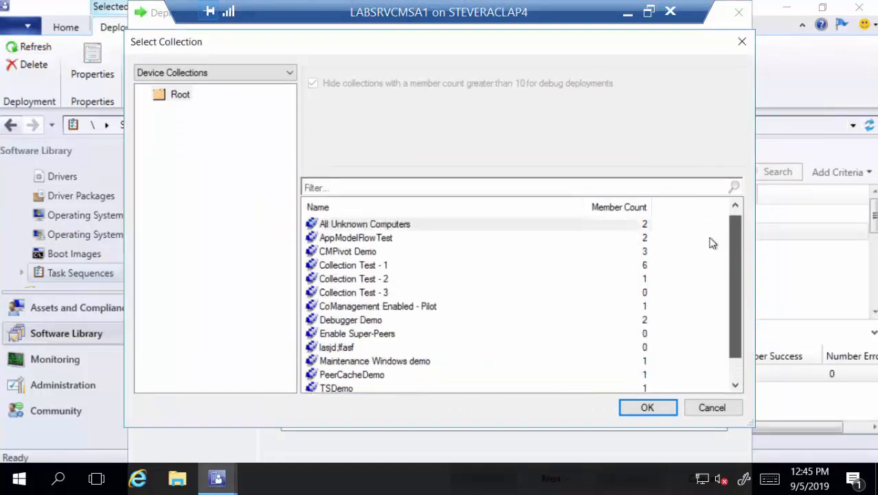
click(400, 279)
click(656, 409)
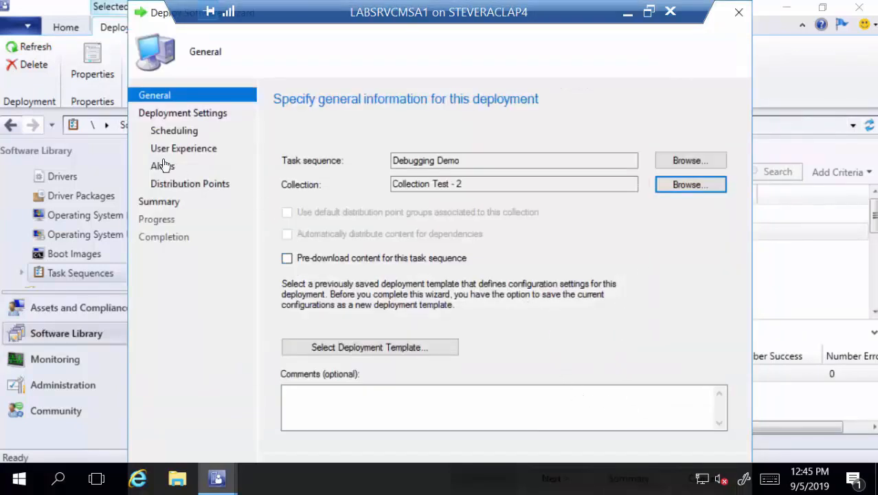
Step: Browse the remaining wizard pages, then exit the deployment wizard without saving changes
click(173, 114)
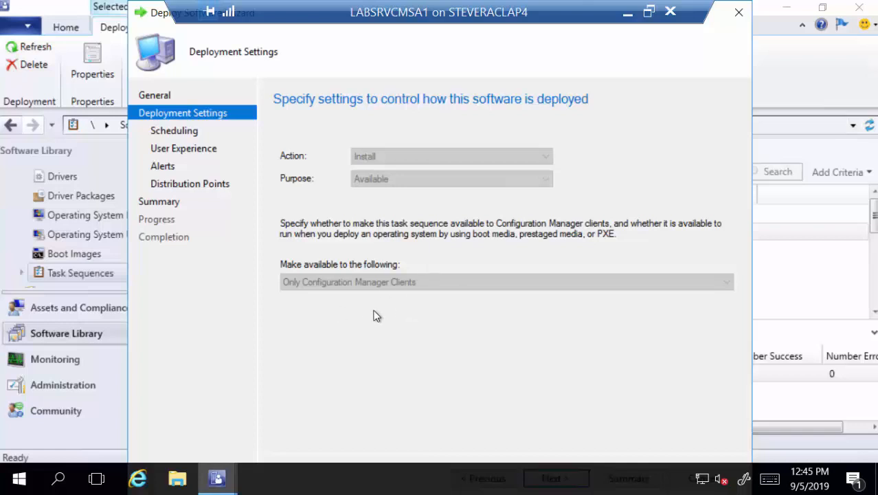
click(187, 131)
click(182, 152)
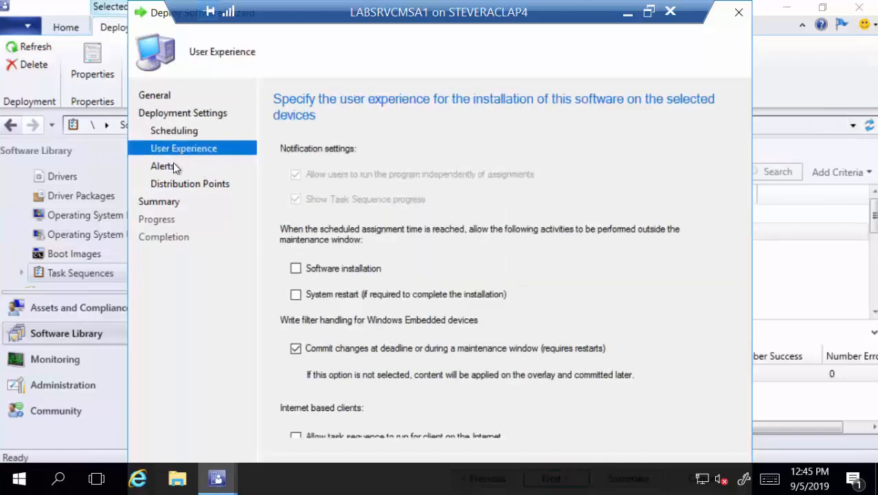
click(166, 169)
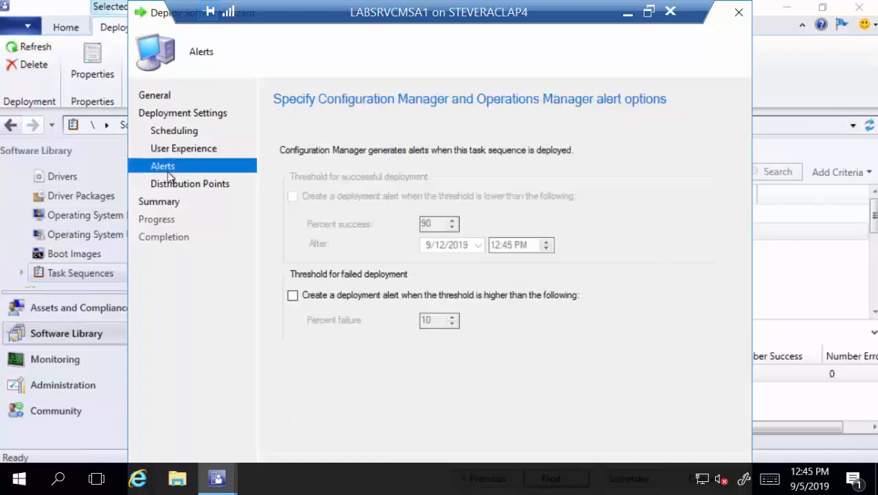
click(177, 185)
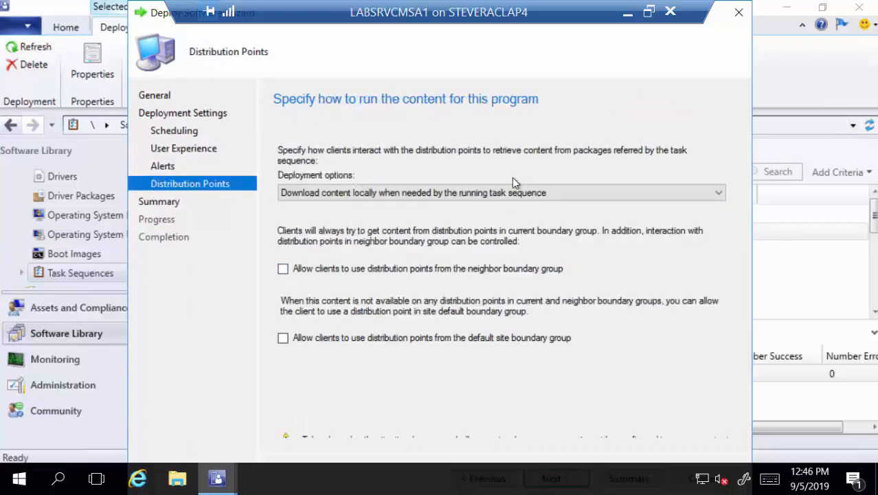
click(739, 12)
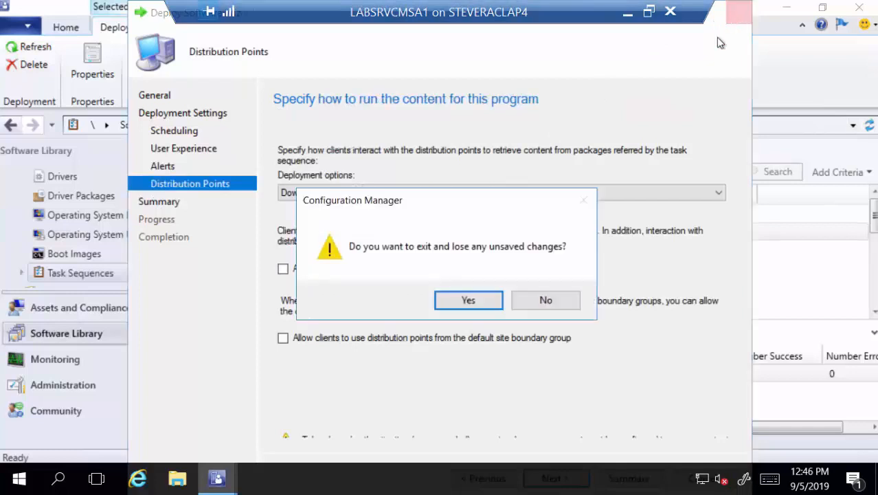
click(468, 298)
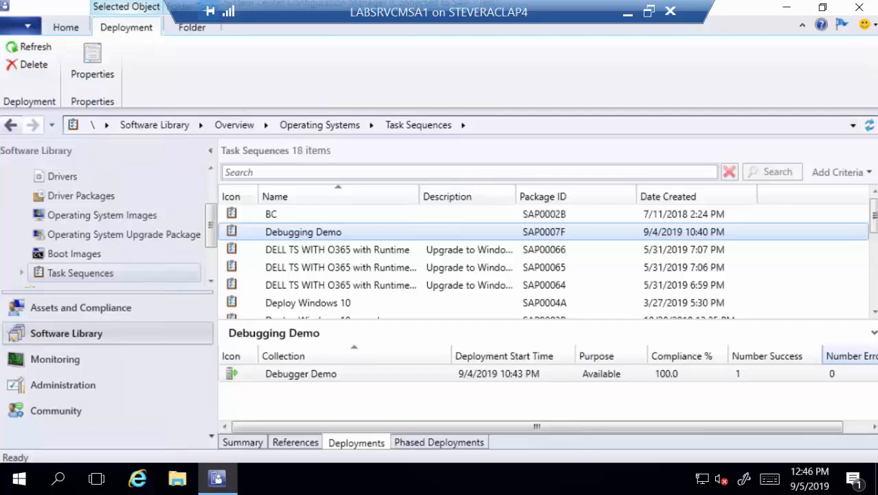
Step: Switch to the BareMetal virtual machine and run the Deploy Windows 10 [Debug] task sequence from the Task Sequence Wizard
drag(877, 206, 271, 17)
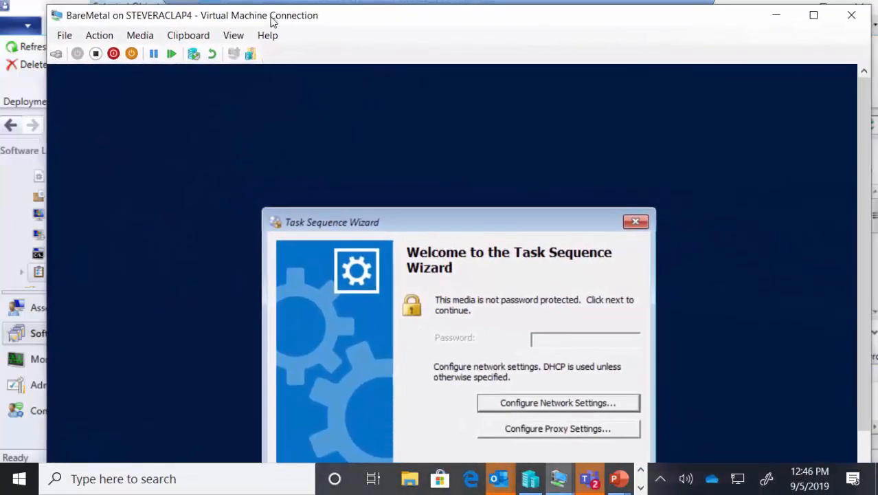
double_click(271, 16)
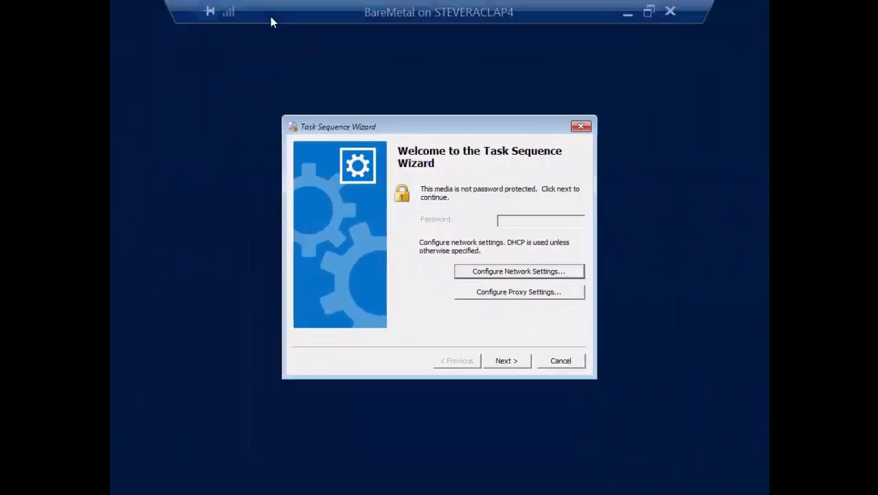
click(505, 364)
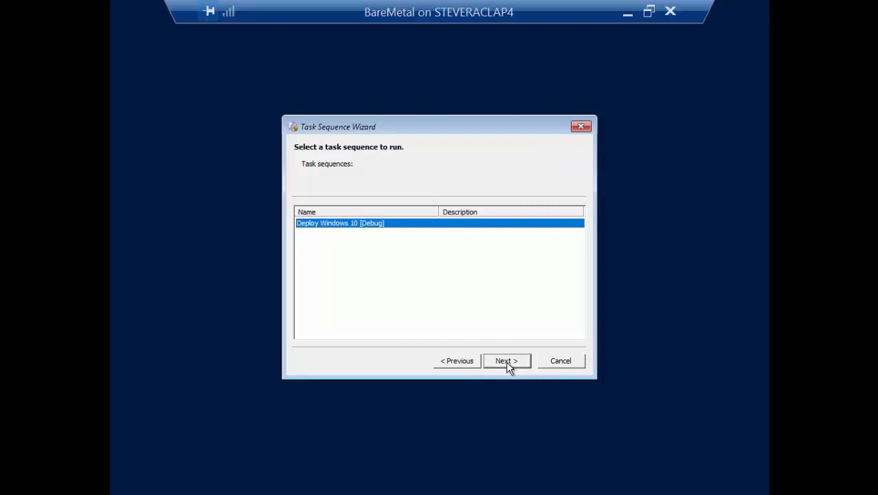
click(505, 360)
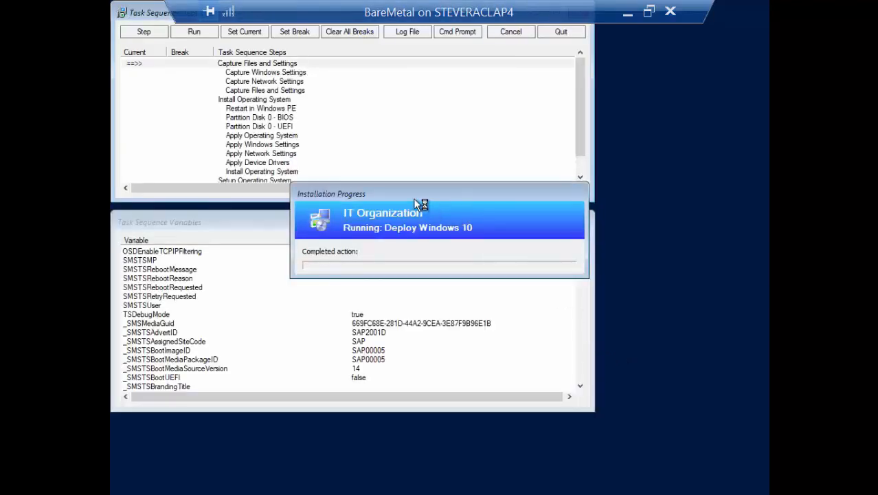
Step: Rearrange the Installation Progress, Task Sequence Debugger and Task Sequence Variables windows so they no longer overlap
drag(433, 198, 715, 187)
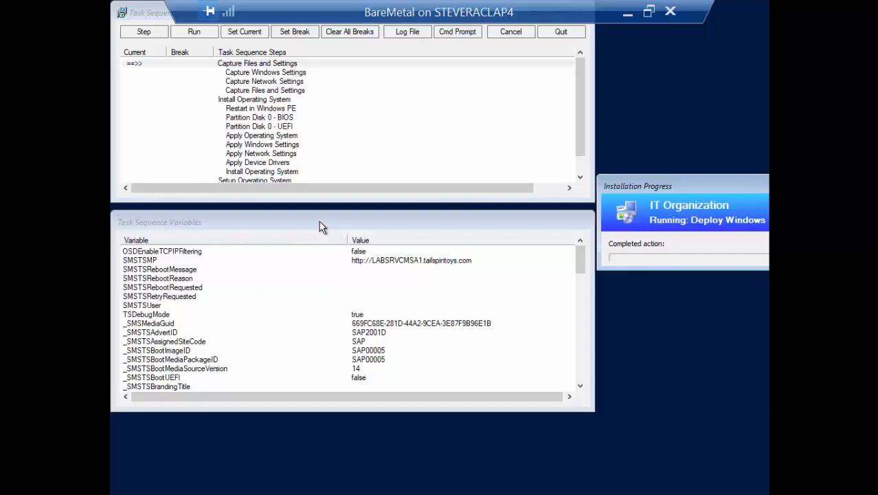
drag(320, 227, 315, 279)
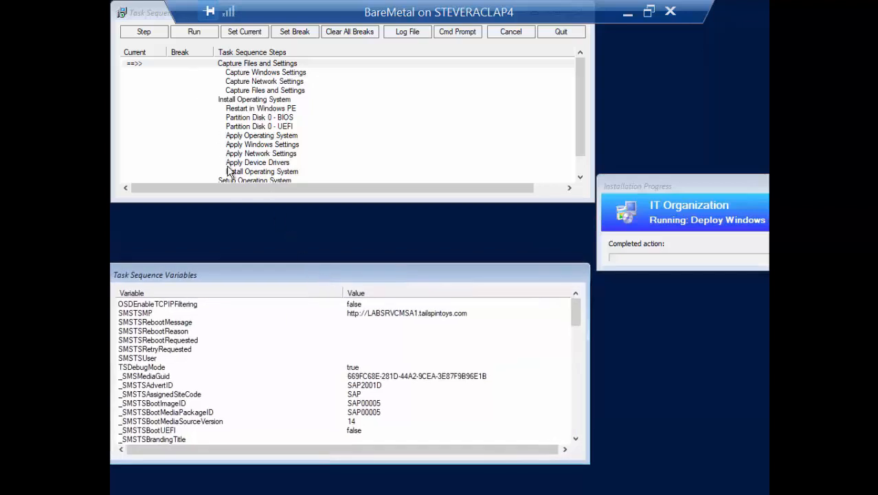
drag(241, 202, 241, 261)
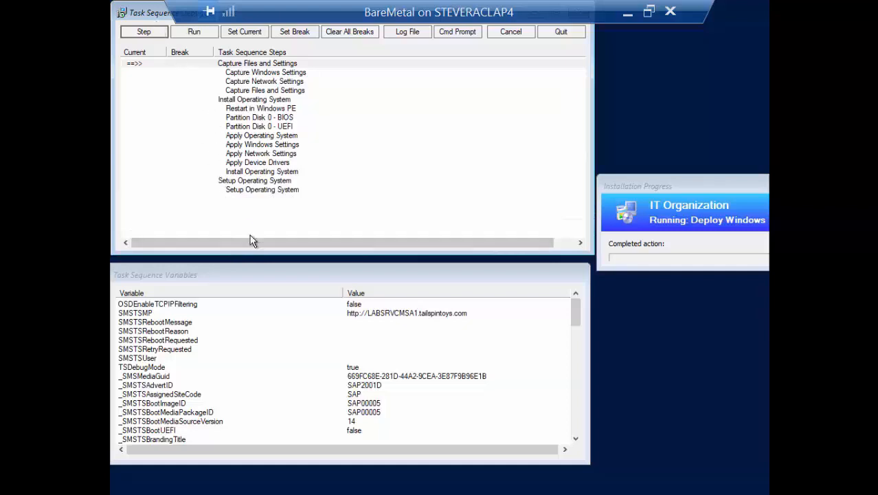
drag(260, 254, 261, 219)
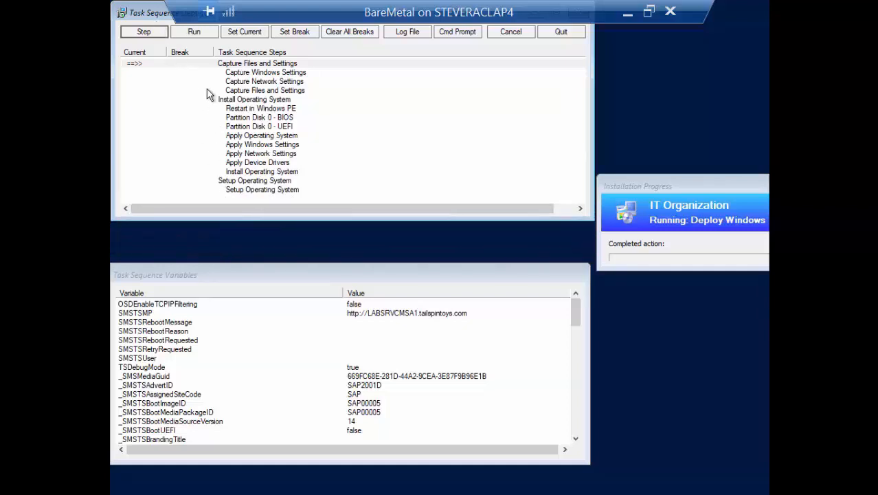
drag(159, 13, 155, 48)
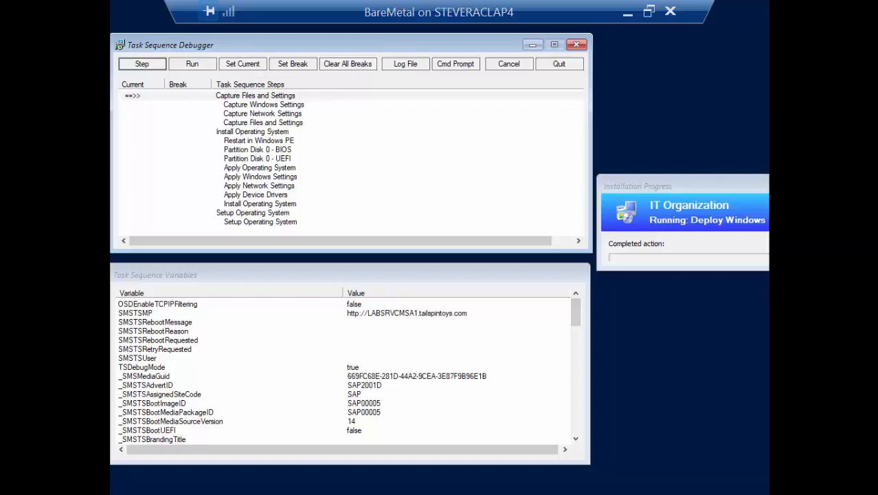
Step: Make Partition Disk 0 - UEFI the current step in the debugger
click(221, 98)
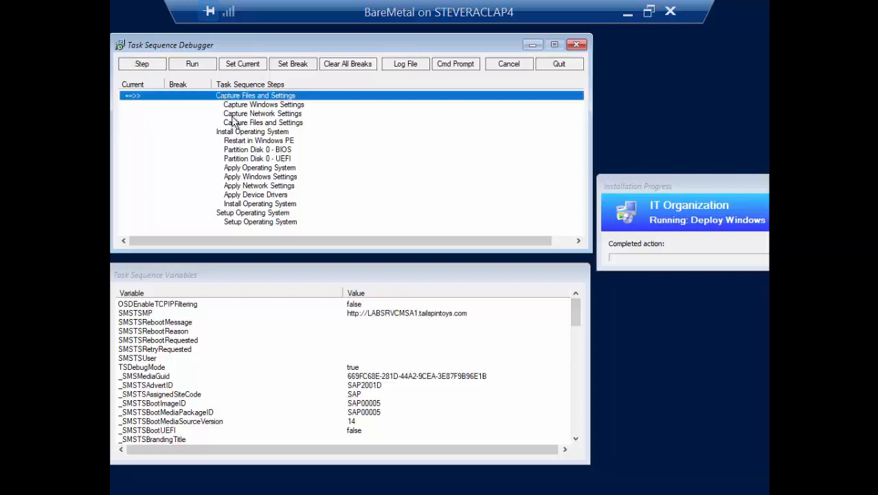
click(249, 160)
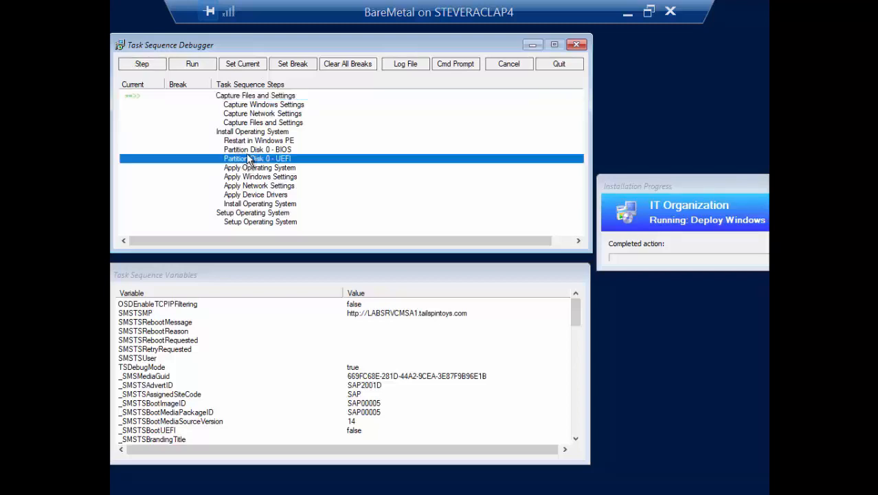
click(244, 69)
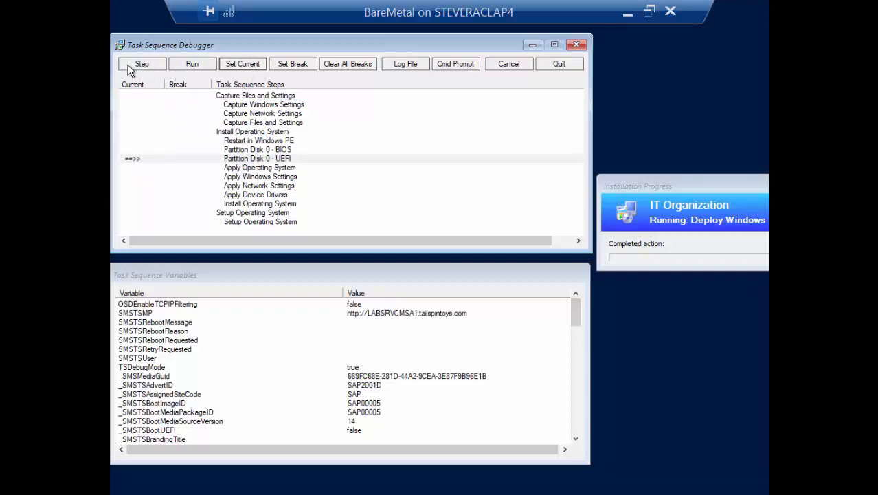
Step: Make Capture Files and Settings the current step again and set a break on it
click(186, 98)
click(246, 66)
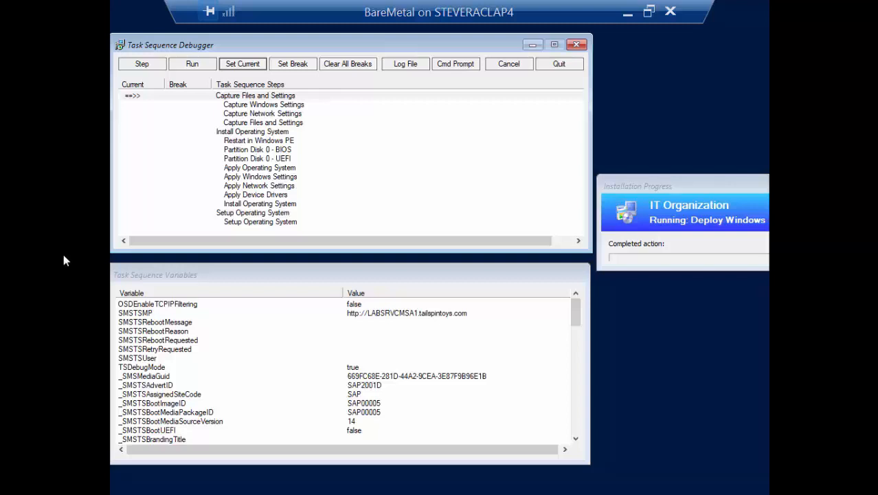
click(292, 64)
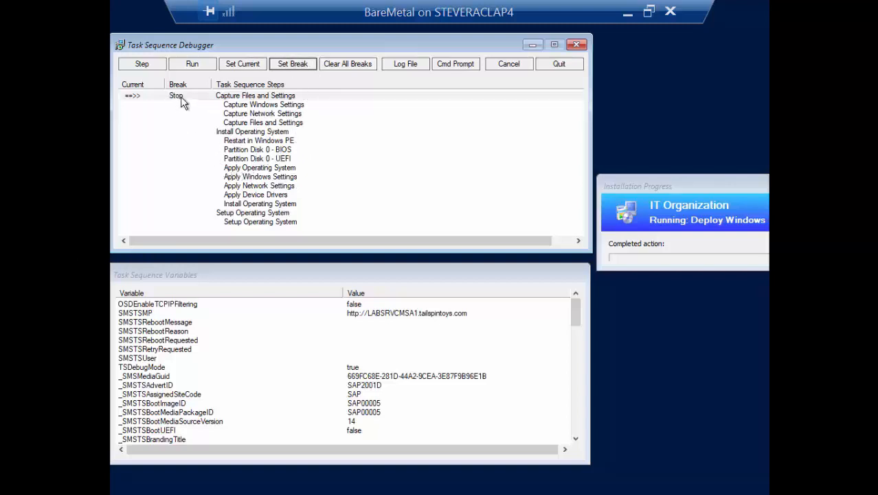
Step: Clear all breaks, set a break on the Setup Operating System group, and clear all breaks again
click(332, 66)
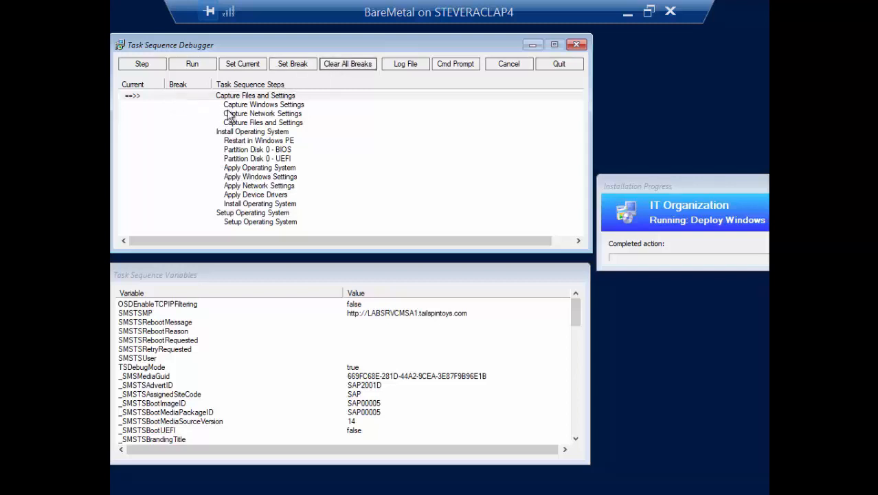
click(215, 213)
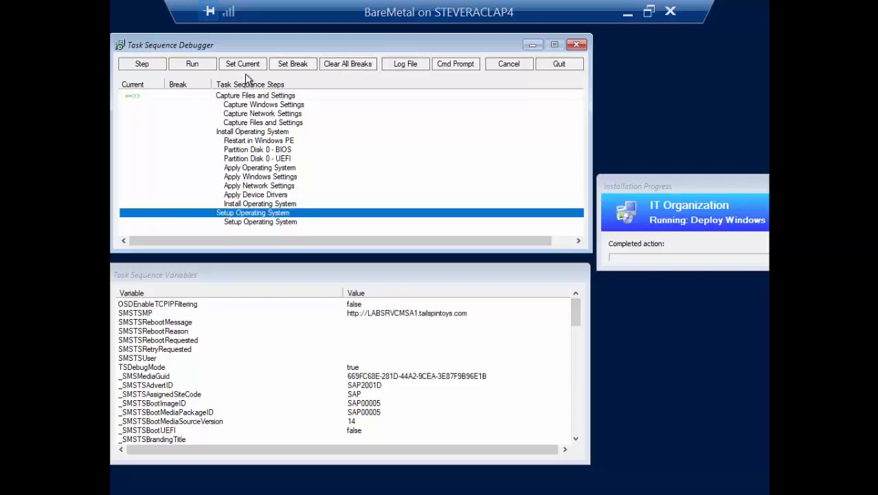
click(291, 65)
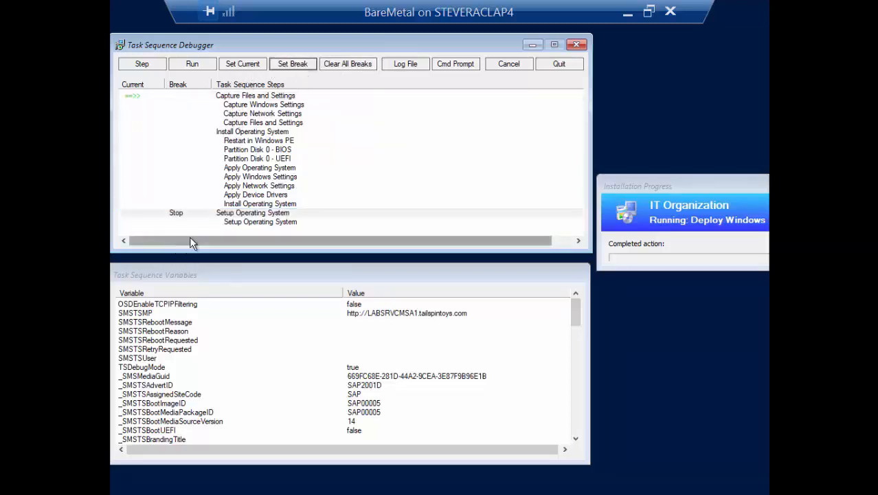
click(345, 66)
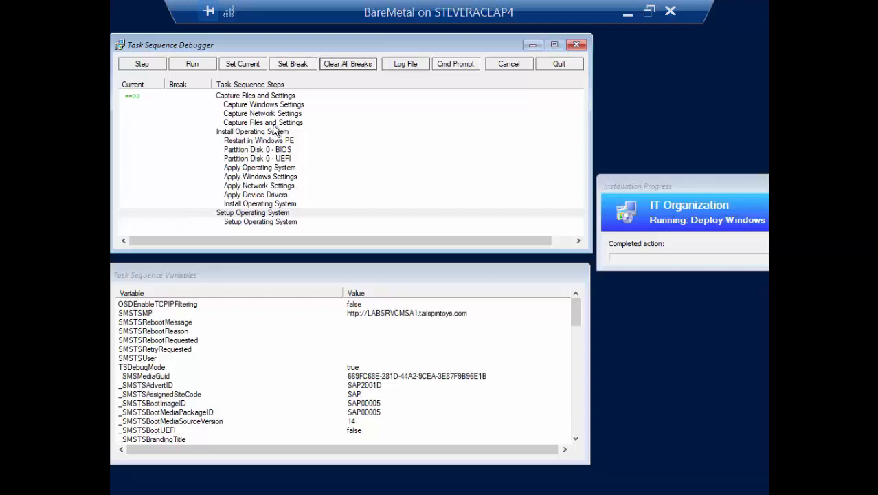
Step: Open the task sequence log file from the debugger and move the log viewer window aside
click(405, 68)
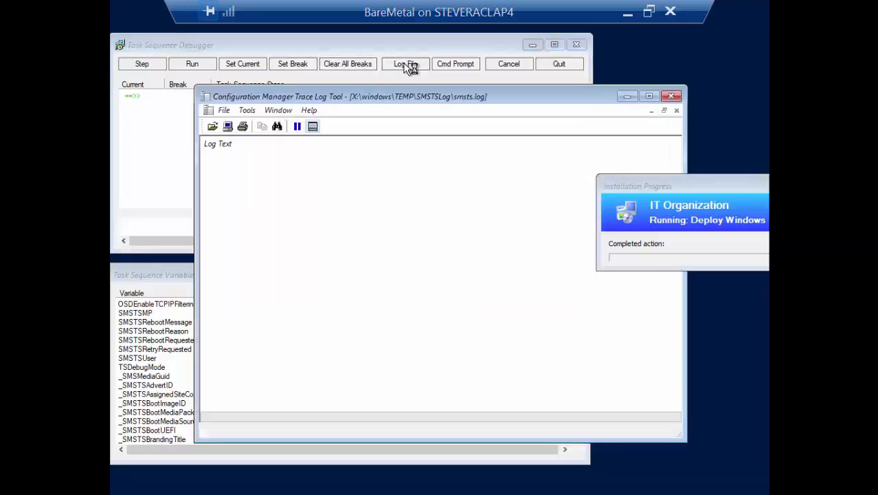
drag(366, 95, 380, 88)
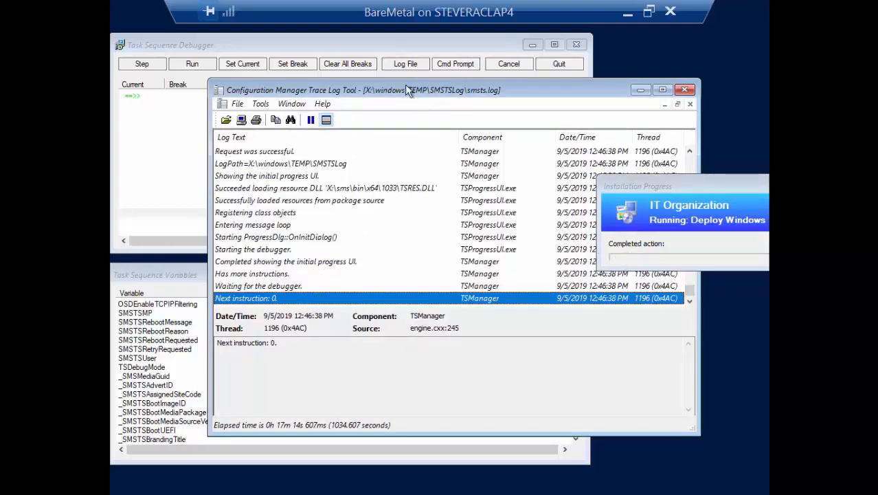
mouse_move(407, 90)
mouse_down()
mouse_move(667, 96)
mouse_move(763, 81)
mouse_move(793, 43)
mouse_move(754, 79)
mouse_move(617, 76)
mouse_up()
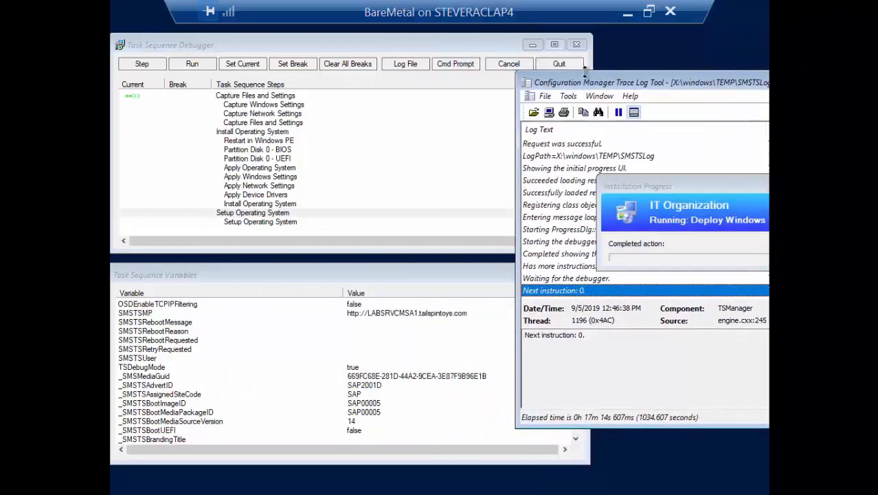
mouse_move(558, 80)
mouse_down()
mouse_move(603, 63)
mouse_move(606, 91)
mouse_up()
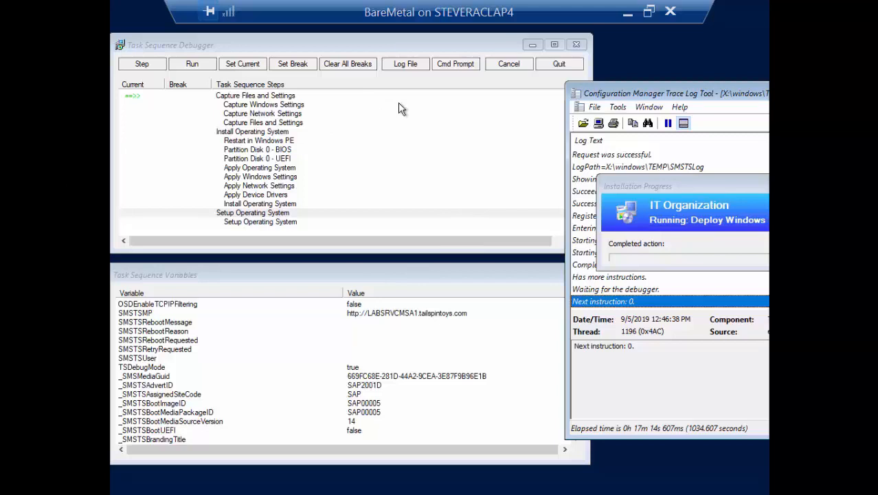
Step: Open a command prompt from the debugger and close it again
click(444, 69)
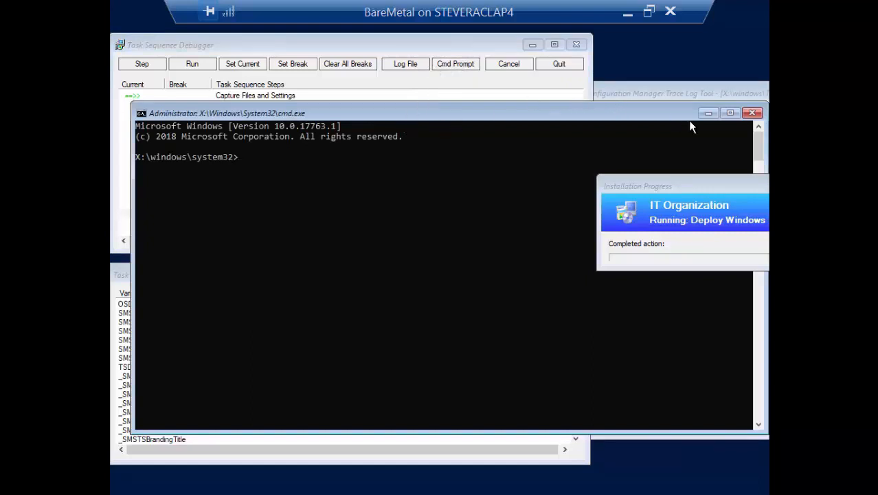
click(746, 113)
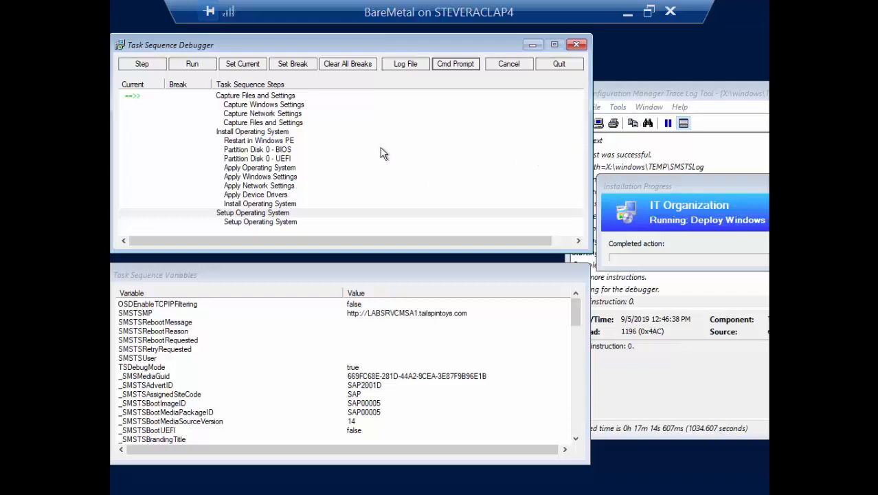
Step: Move the log viewer lower and step past Capture Files and Settings to Install Operating System
click(211, 97)
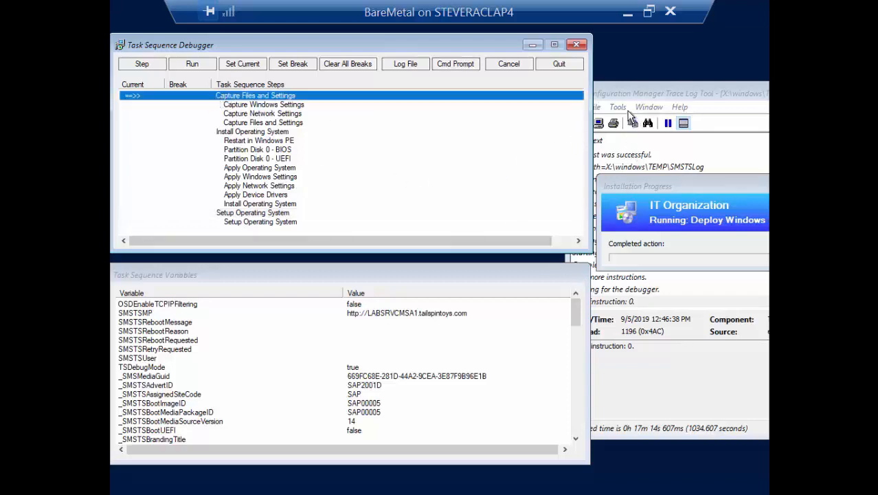
drag(633, 93, 664, 145)
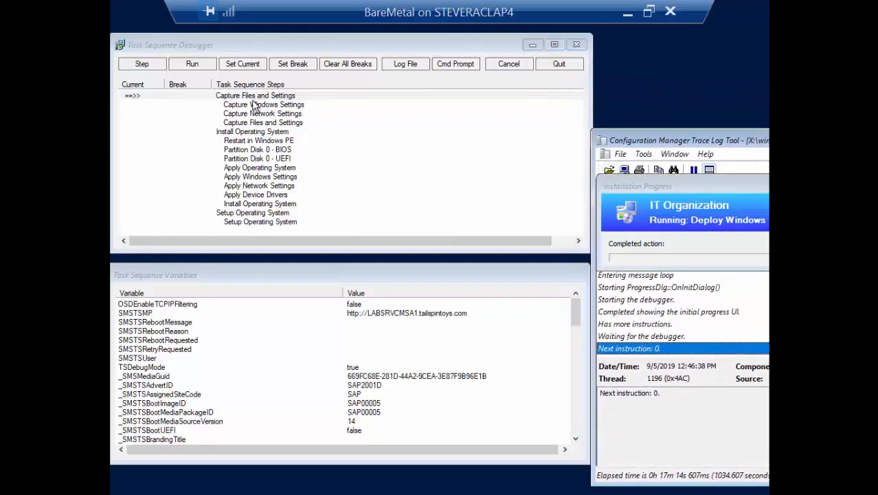
click(145, 64)
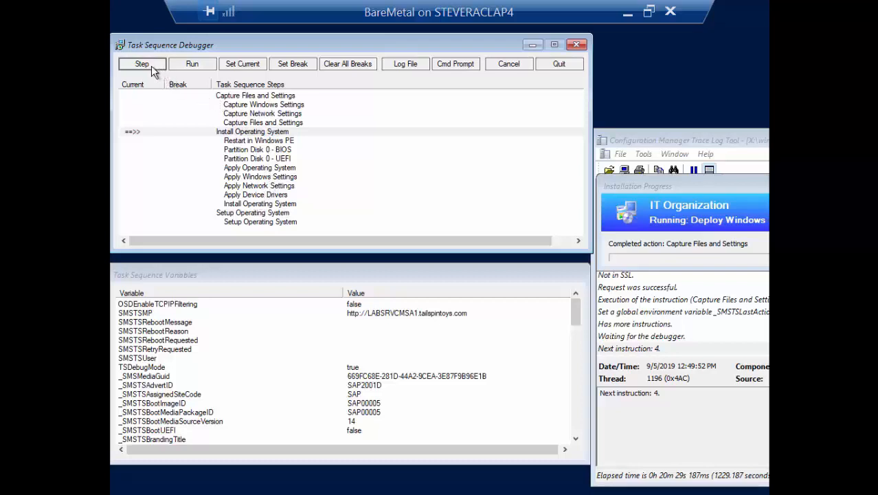
Step: Set breaks on Setup Operating System and on the Install Operating System step, then run the task sequence
click(242, 213)
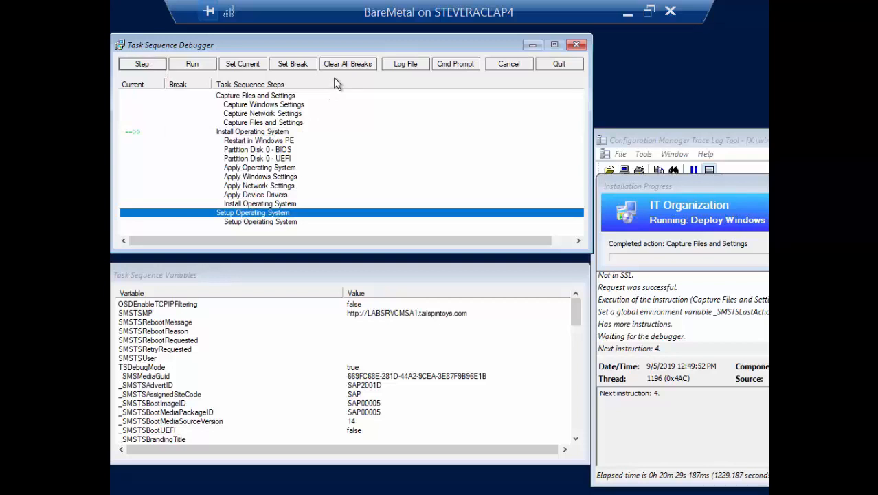
click(295, 64)
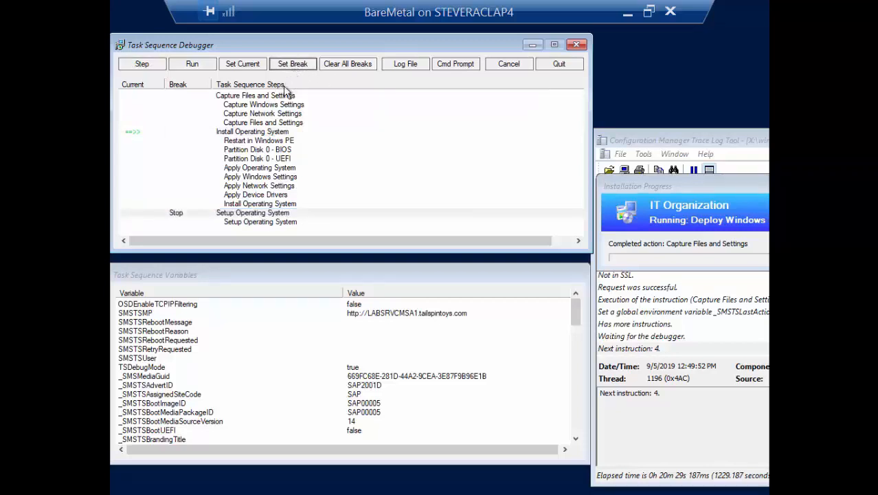
click(267, 204)
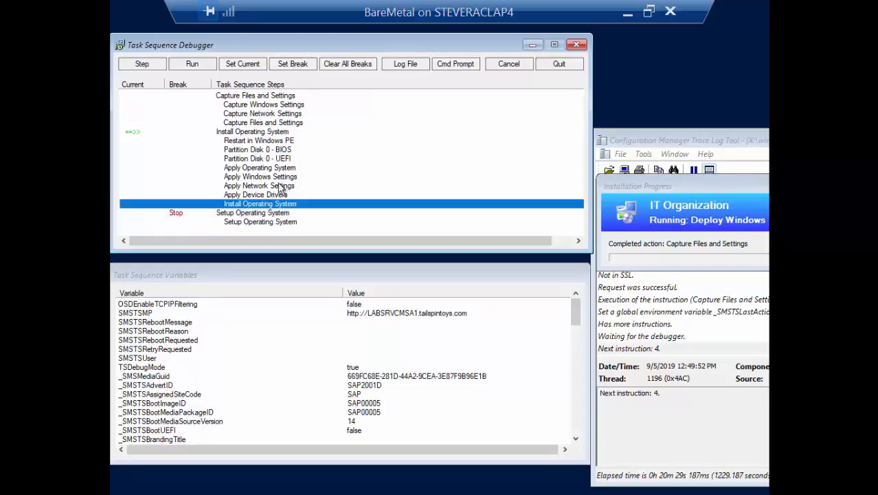
click(296, 69)
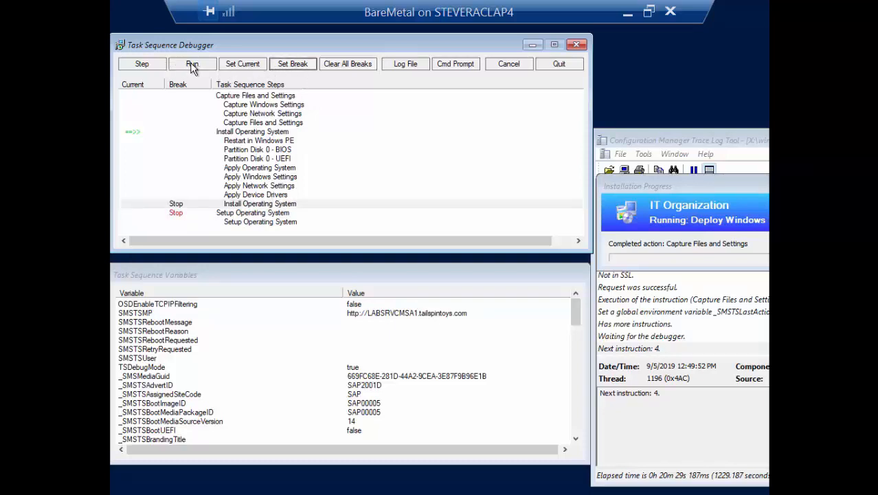
click(193, 66)
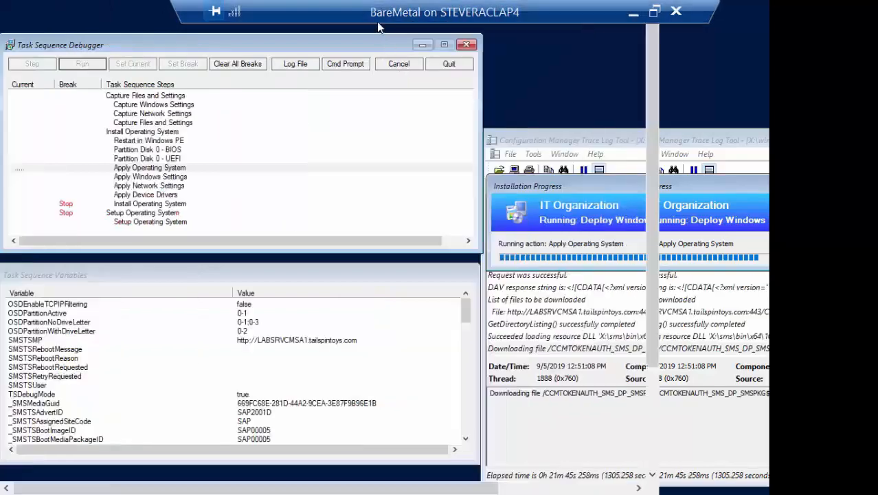
Step: Switch to the site server console showing the Debugging Demo task sequence deployment
double_click(378, 21)
drag(371, 23, 877, 165)
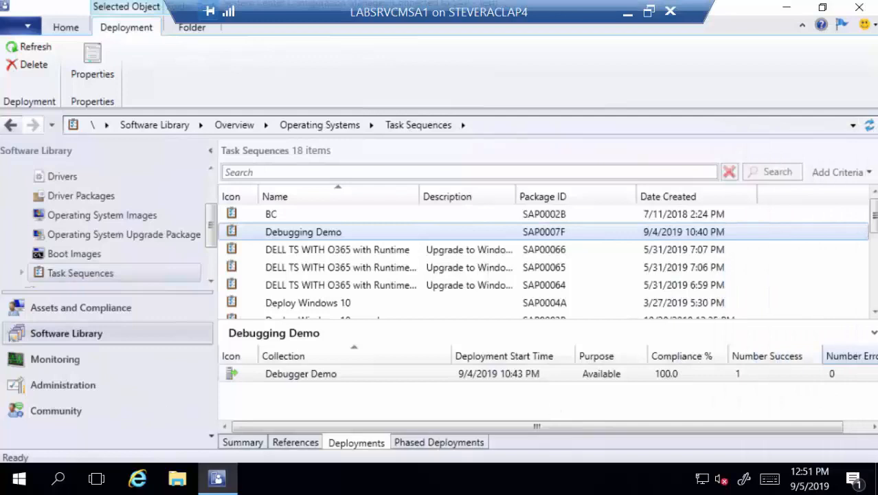
click(351, 347)
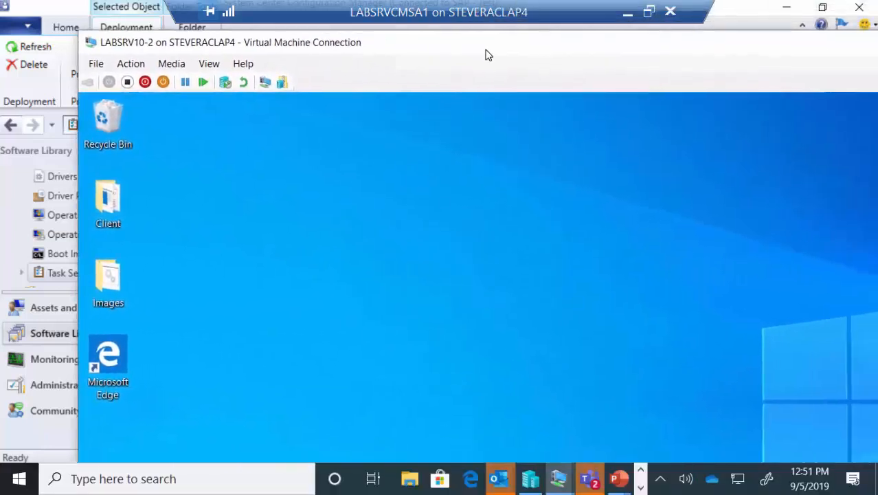
Step: Switch to the LABSRV10-2 virtual machine in full screen and open Software Center by searching for it
drag(485, 55, 429, 52)
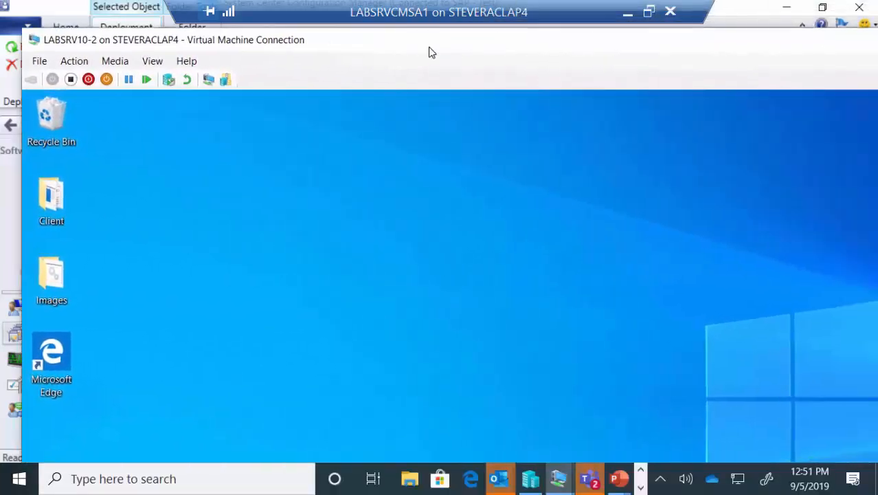
double_click(428, 43)
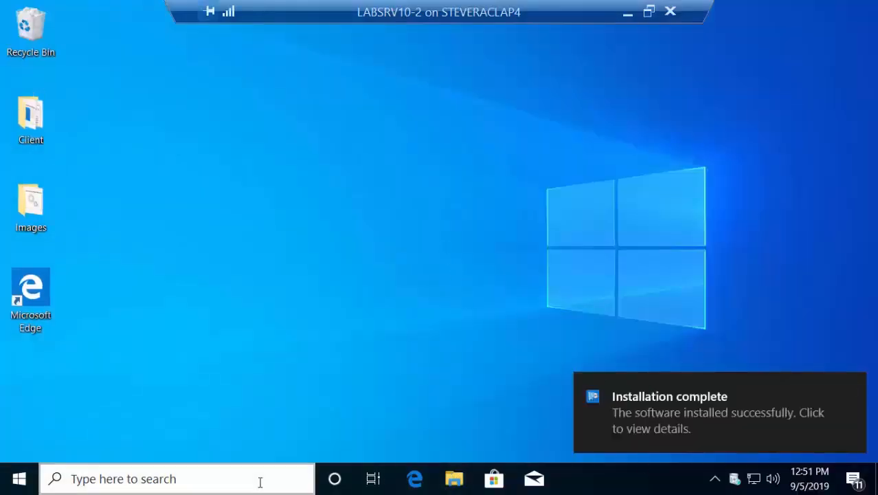
click(249, 483)
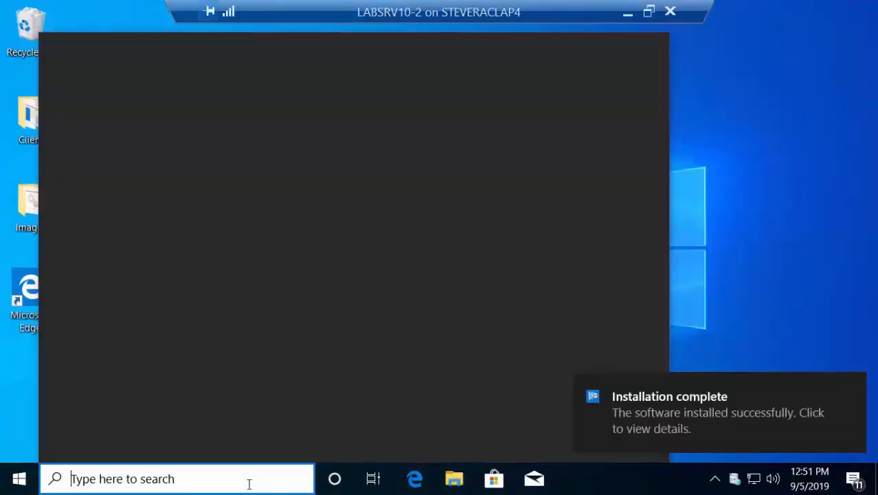
text(software center)
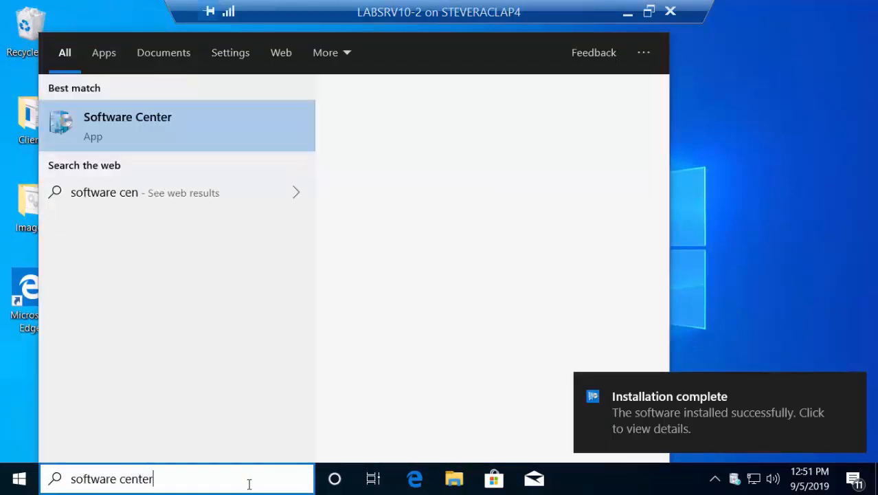
key(Return)
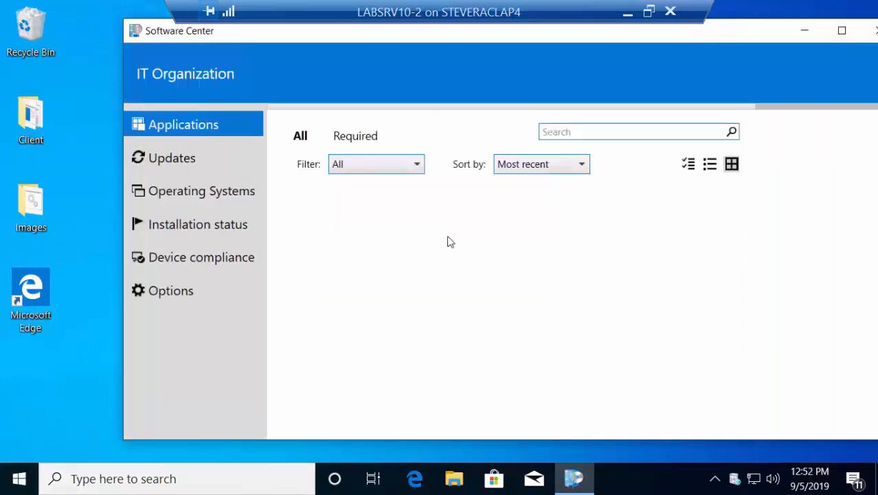
Step: Reinstall the Debugging Demo application from Software Center
click(424, 315)
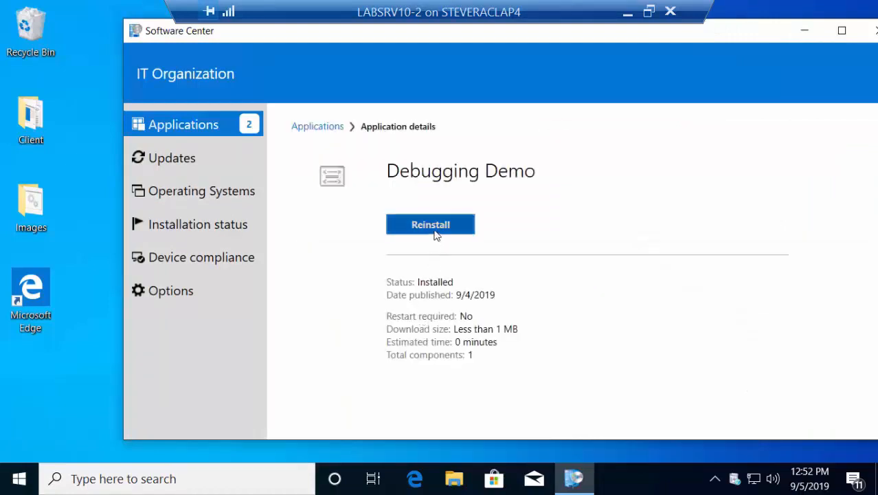
click(435, 232)
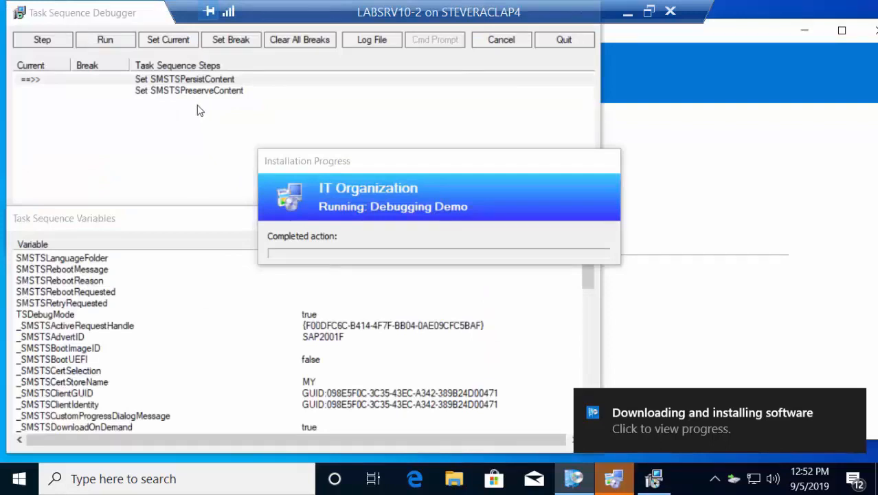
Step: Inspect the Set SMSTSPersistContent and Set SMSTSPreserveContent steps, then run the Debugging Demo task sequence
click(194, 91)
click(193, 78)
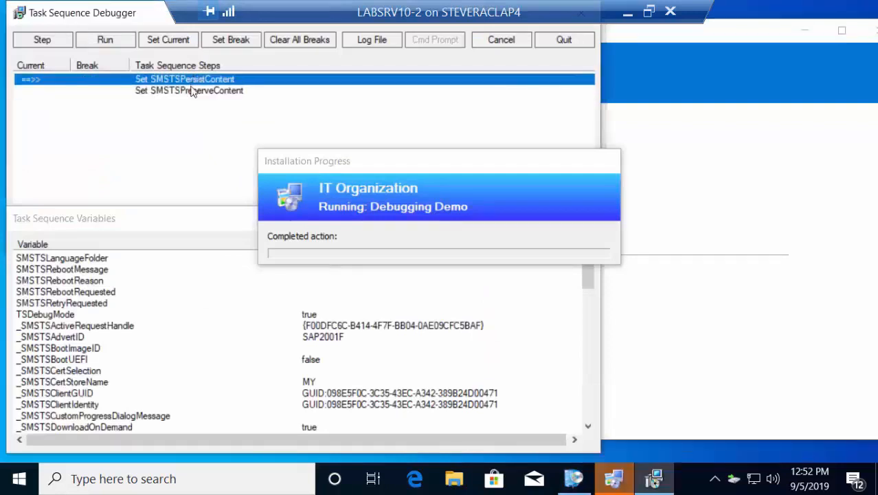
click(192, 92)
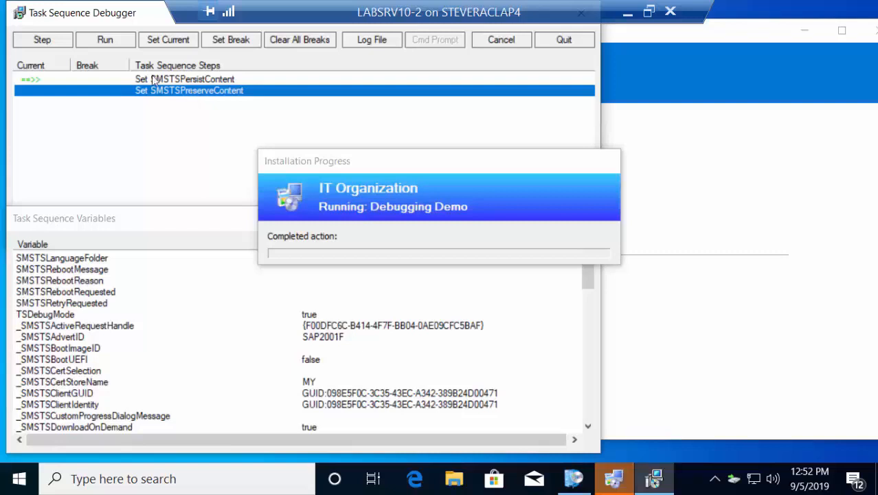
click(105, 41)
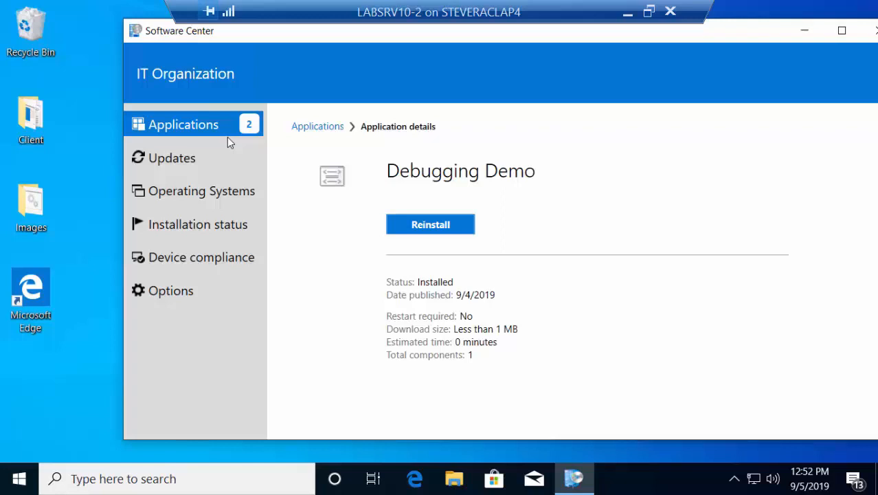
Step: Reinstall Nested Demo 1 - Parent 1 from the Software Center applications list
click(209, 130)
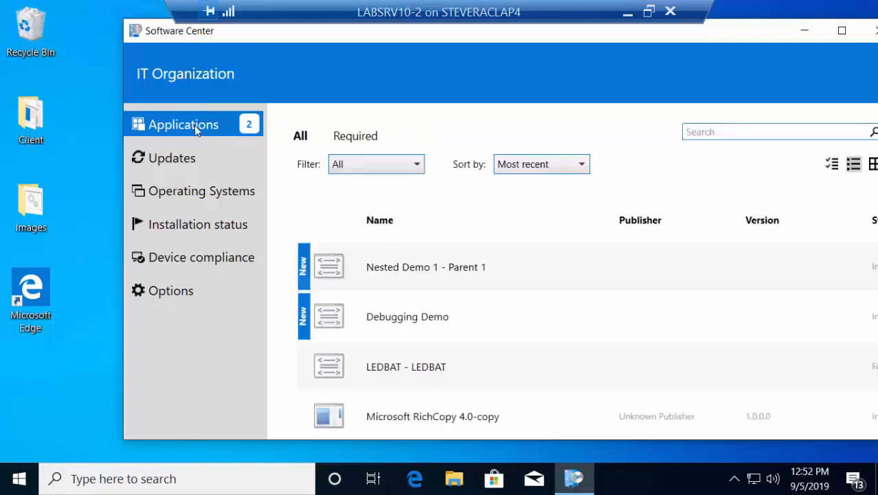
click(373, 278)
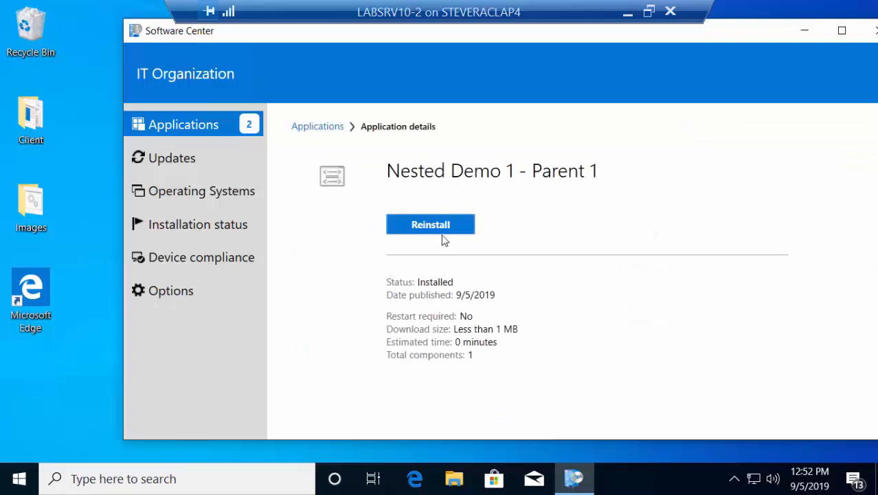
click(443, 231)
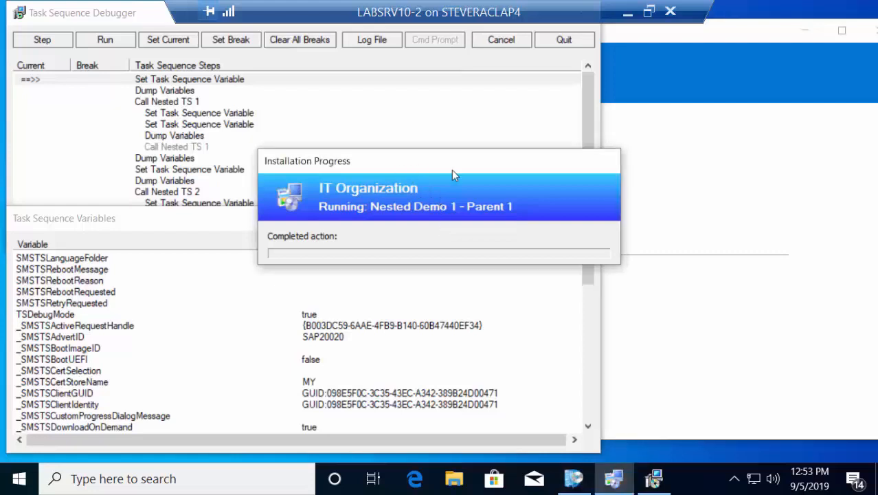
Step: Move the Installation Progress and Task Sequence Variables windows so the debugger's step list is unobstructed
drag(451, 170, 751, 205)
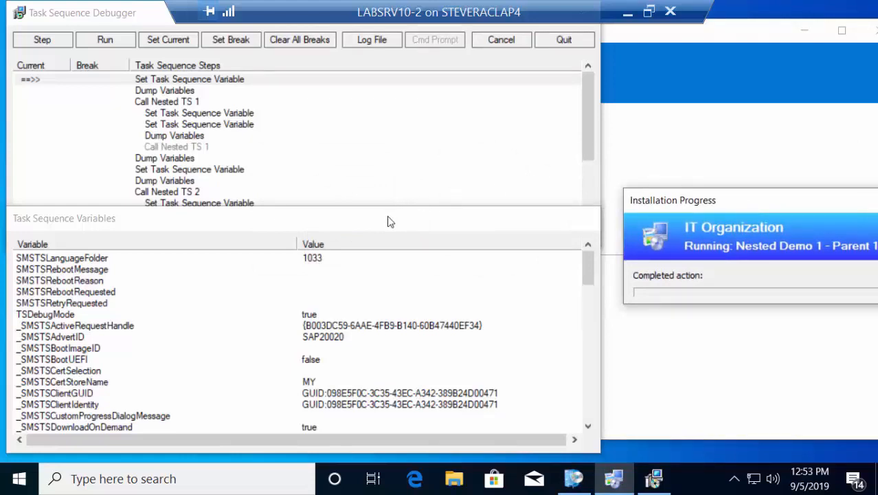
click(388, 261)
drag(389, 256, 382, 321)
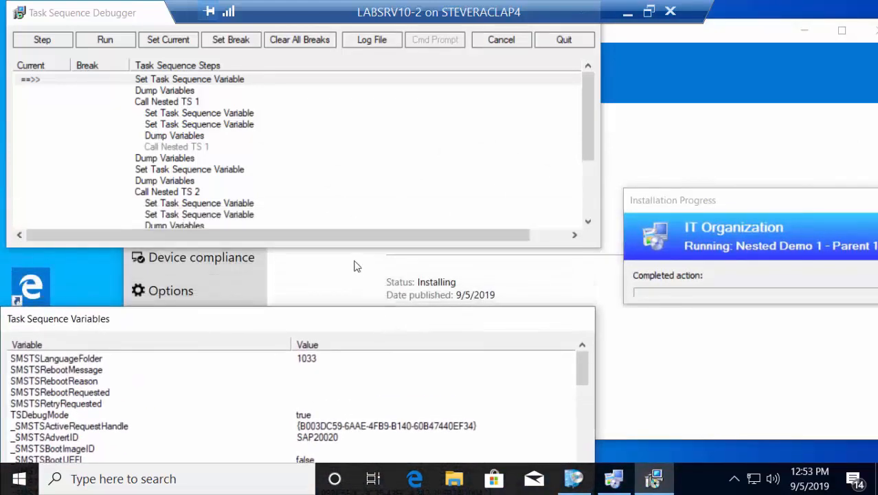
Step: Scroll the debugger's step list to review the Call Nested TS 1 and Call Nested TS 2 steps
drag(342, 247, 338, 346)
scroll(327, 284, down, 2)
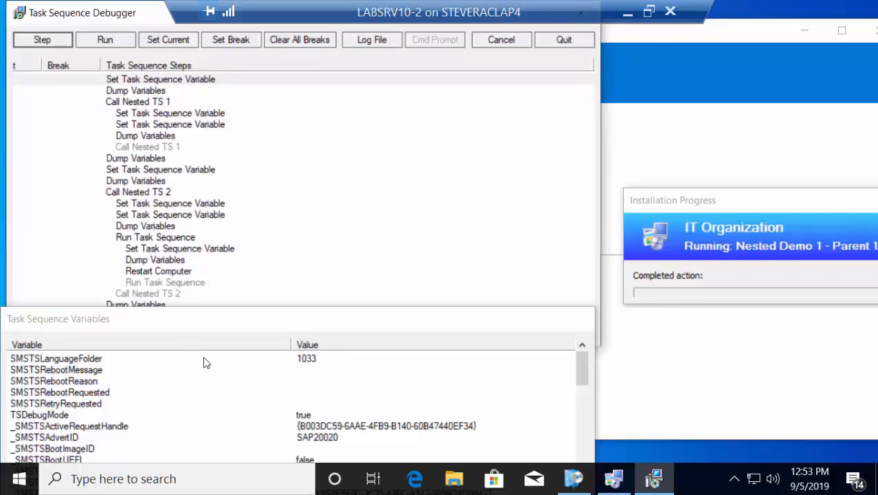
drag(244, 328, 261, 334)
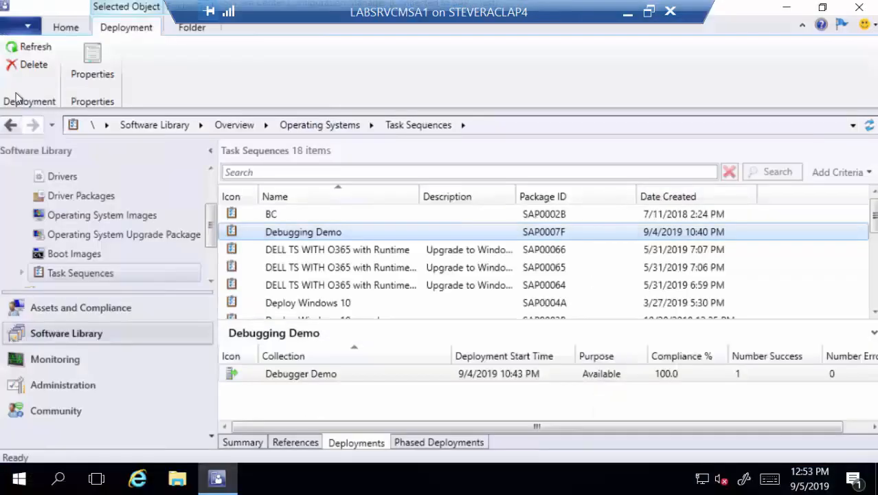
Step: Open the Nested task sequence folder in the console and select Nested Demo 1 - Parent 1
scroll(103, 209, down, 1)
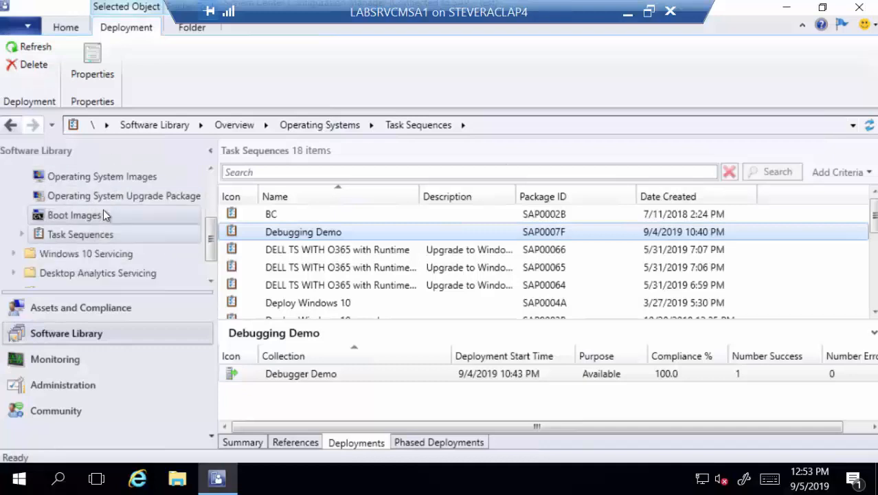
click(22, 234)
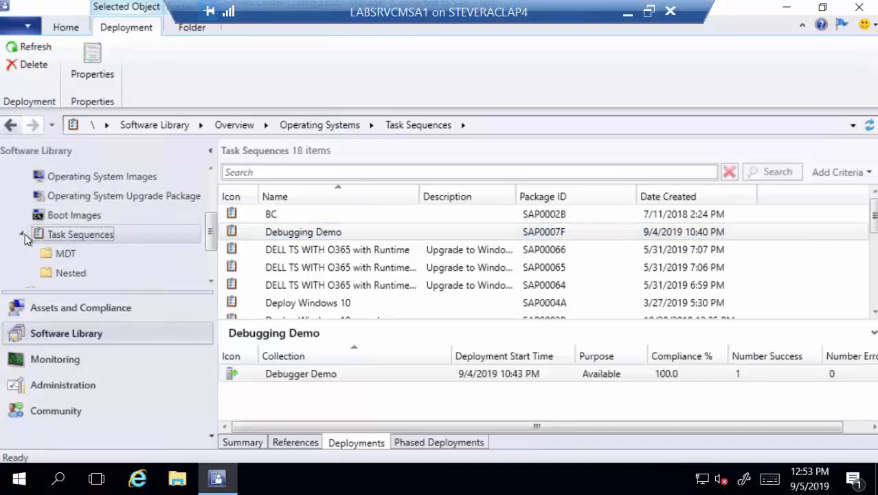
click(72, 273)
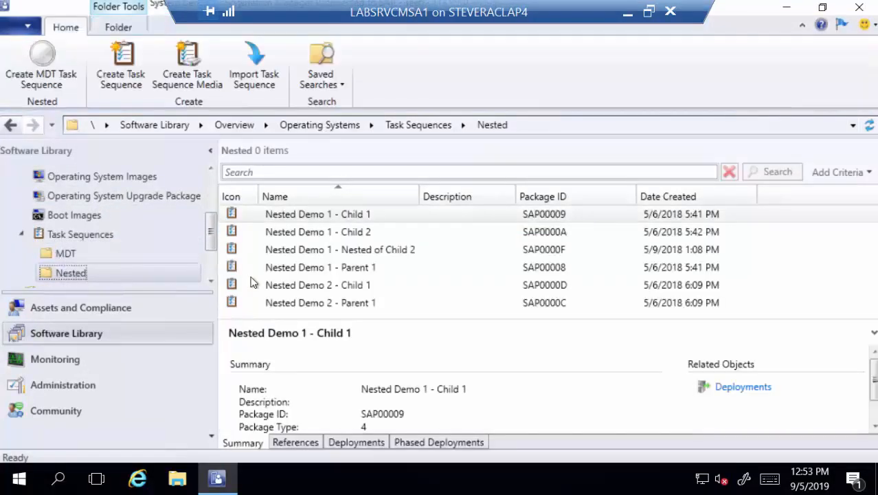
click(363, 273)
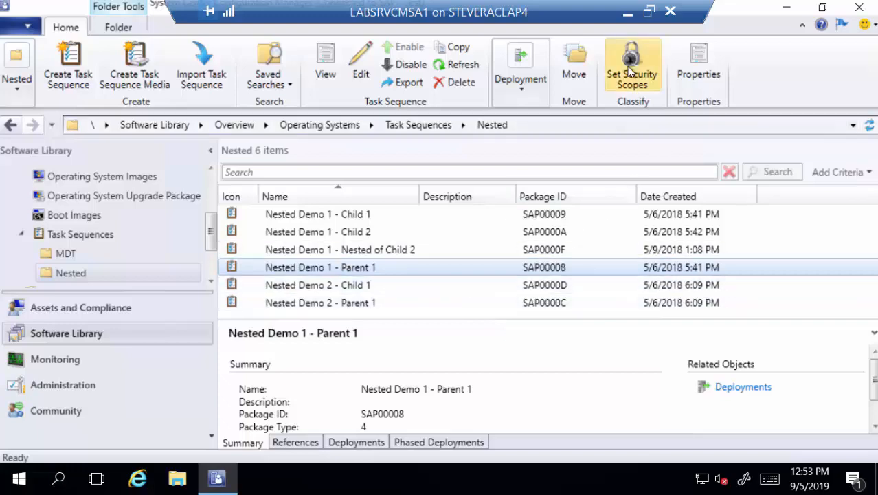
Step: Return to the client VM, move the Task Sequence Variables window up, and minimize the VM connection window
click(627, 12)
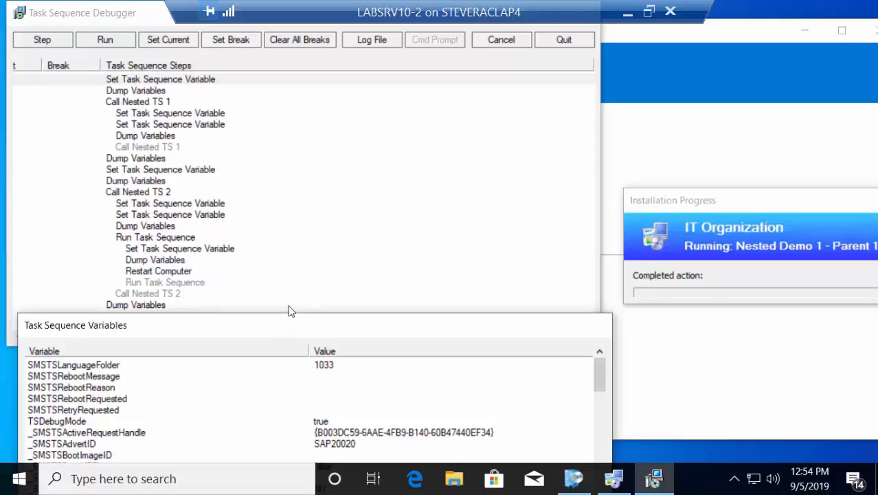
drag(291, 333, 287, 191)
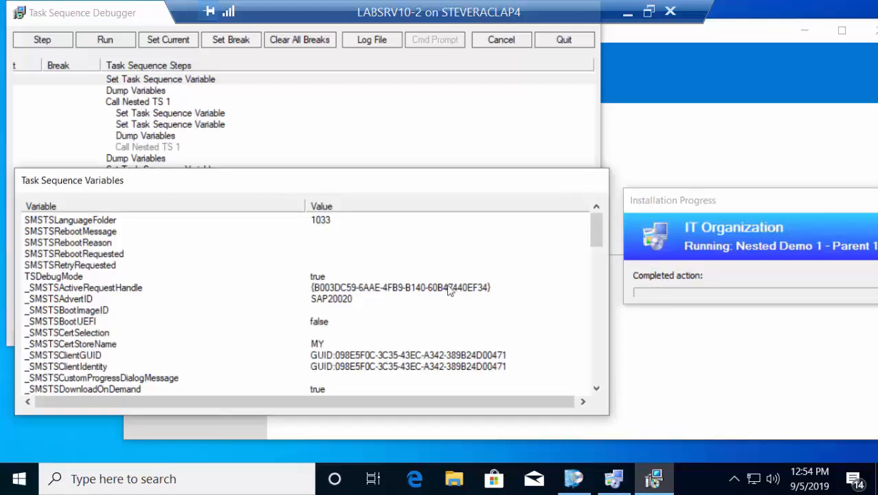
mouse_move(596, 248)
mouse_down()
mouse_move(595, 373)
mouse_move(605, 270)
mouse_move(588, 238)
mouse_up()
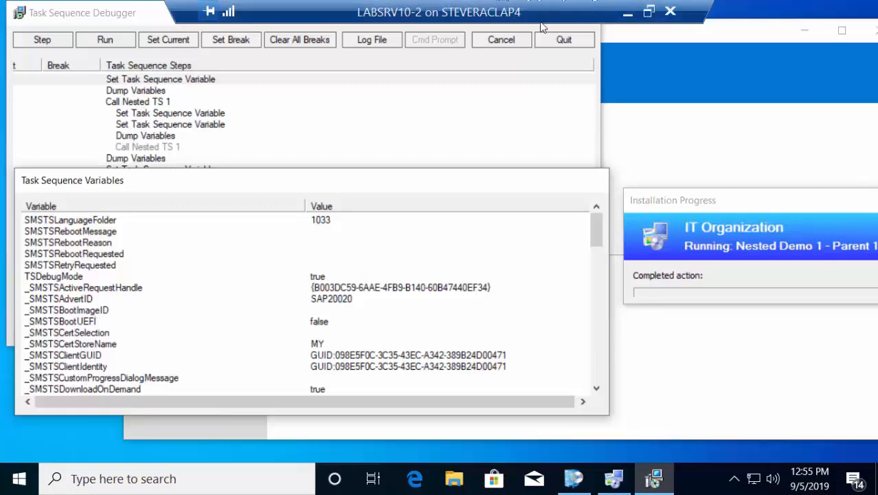
double_click(576, 14)
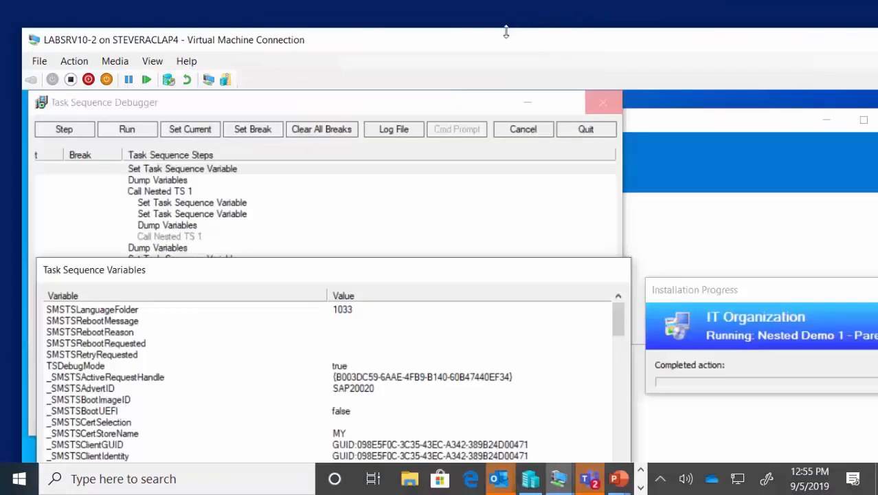
key(super+Down)
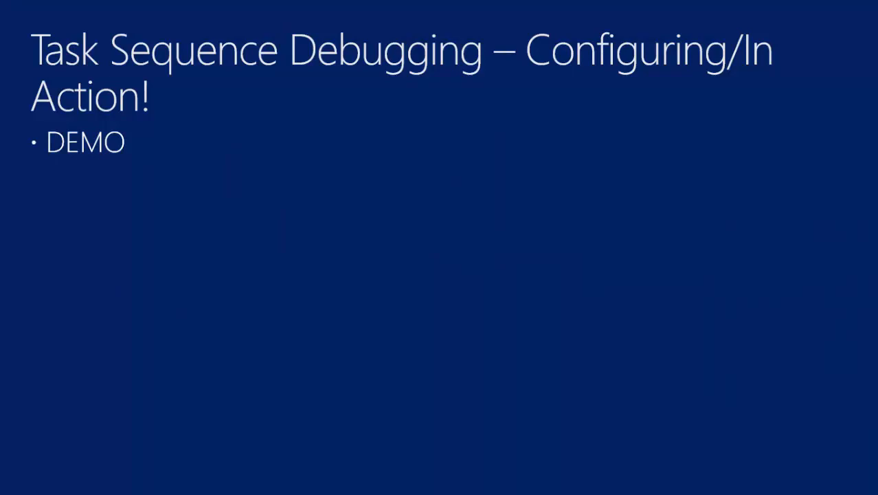
Step: Switch to the BareMetal VM connection window and maximize it
key(alt+Tab)
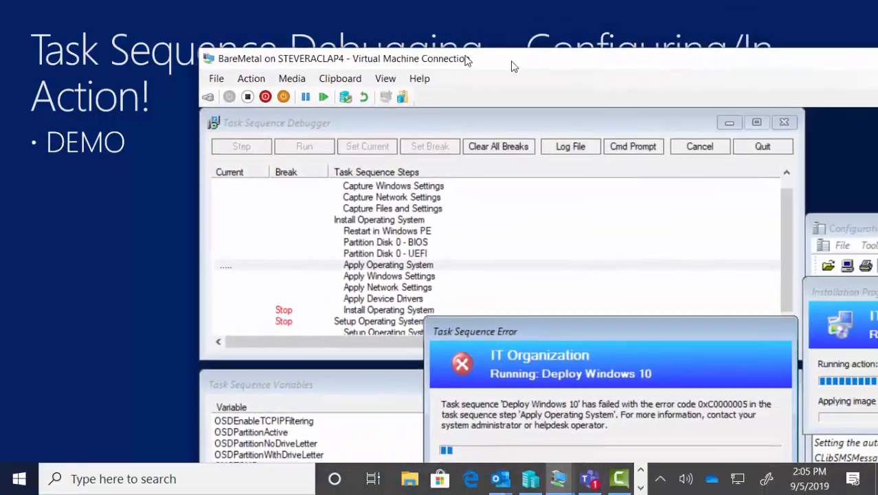
drag(513, 62, 356, 35)
double_click(355, 32)
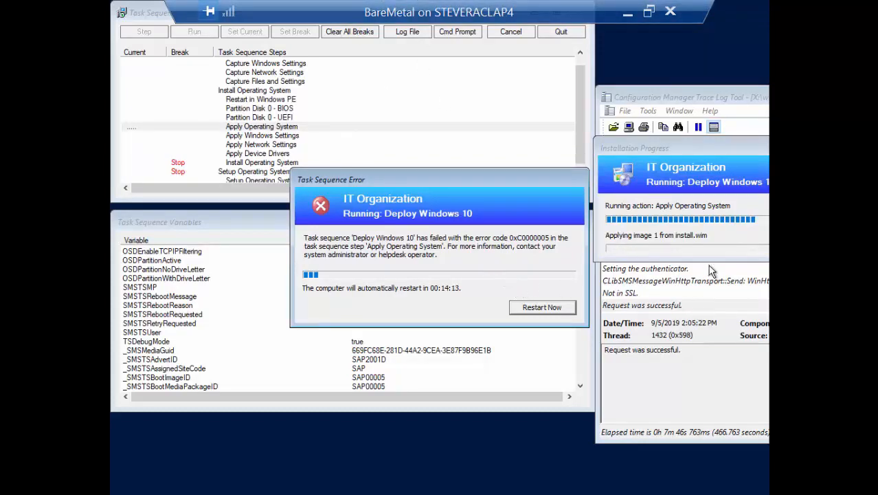
Step: Examine the failure lines for the Apply Operating System action in the trace log
scroll(714, 265, up, 1)
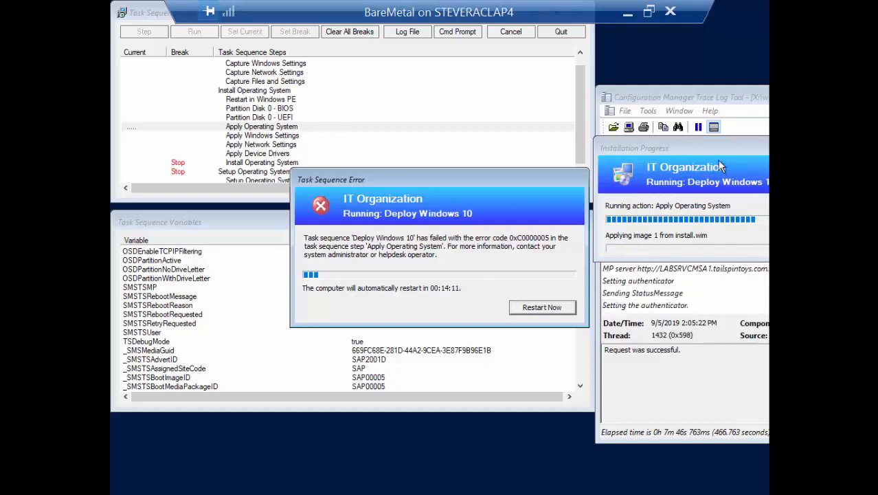
drag(712, 146, 749, 10)
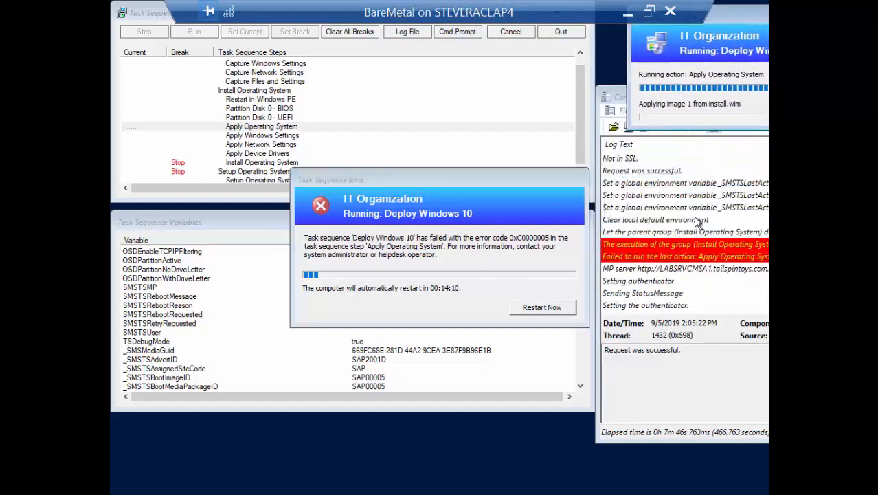
click(689, 256)
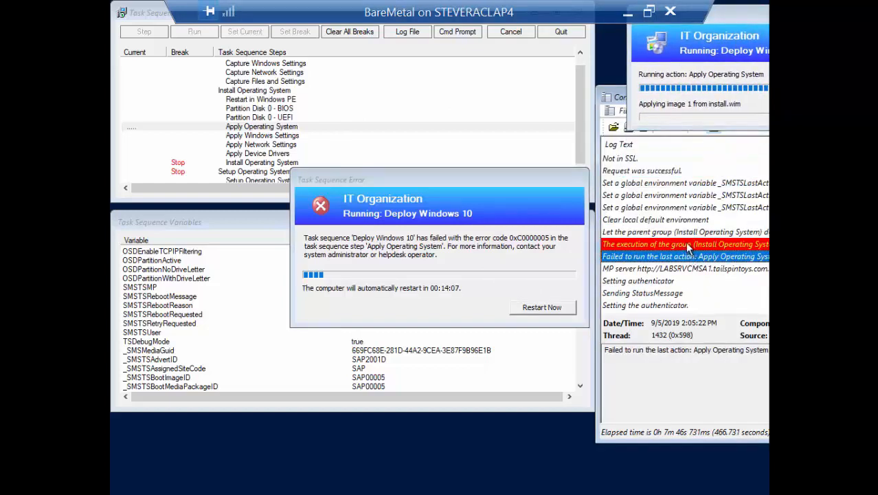
click(686, 244)
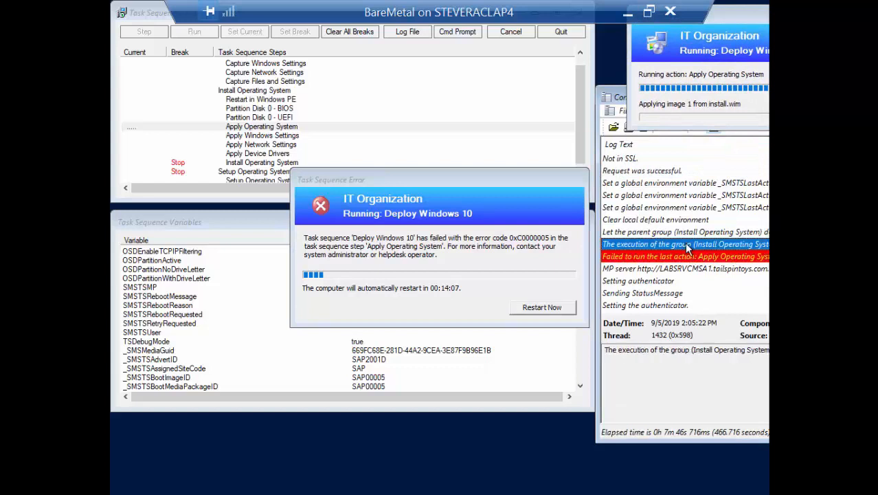
click(626, 232)
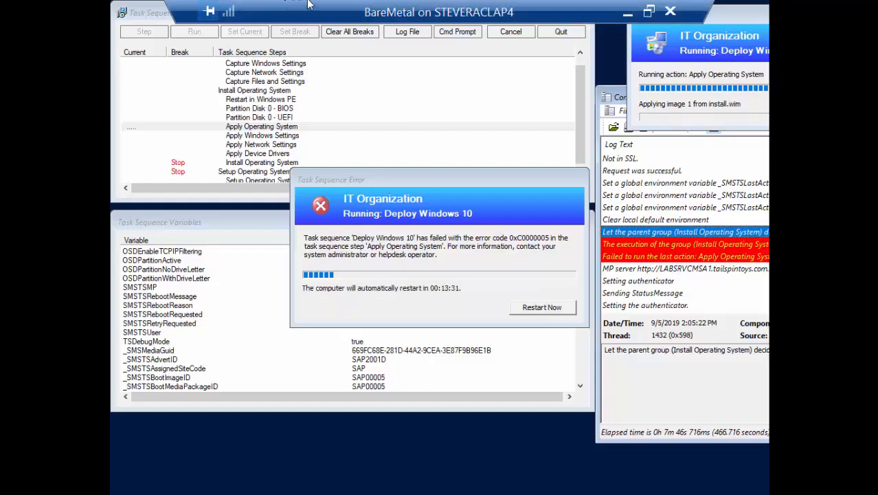
Step: Move the Task Sequence Error dialog aside and walk through the Install Operating System group's steps in the debugger
drag(405, 200, 681, 253)
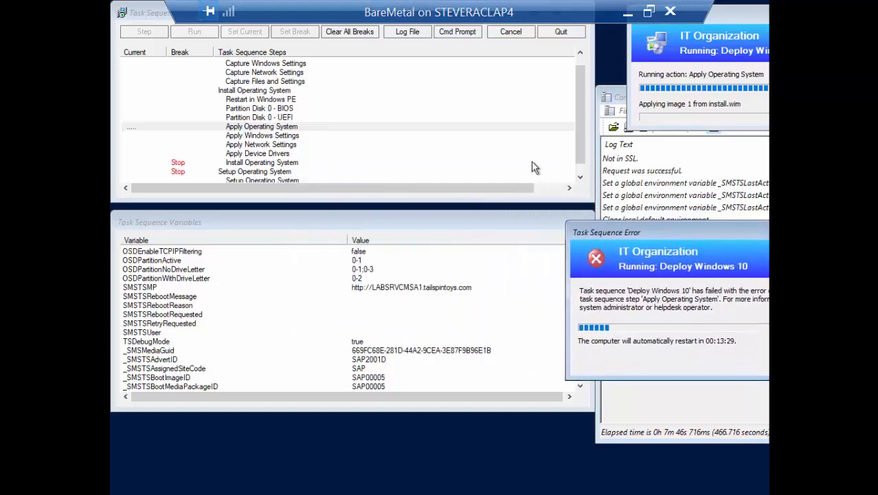
click(267, 91)
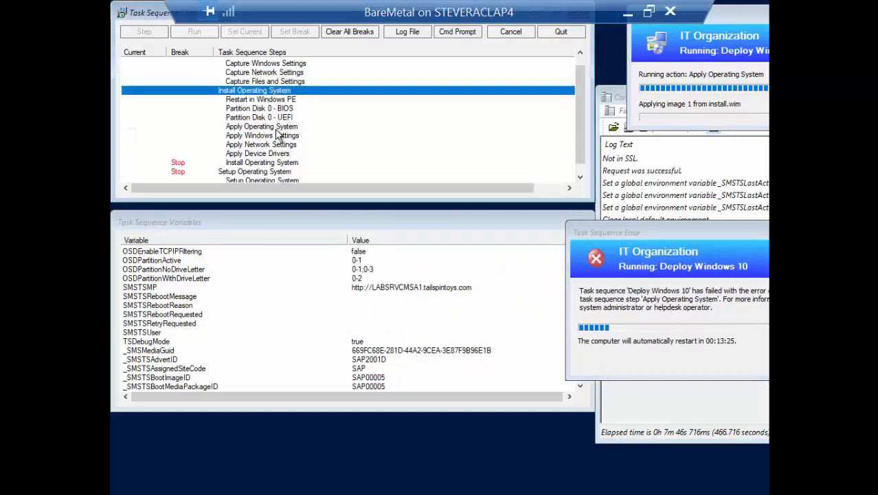
click(263, 101)
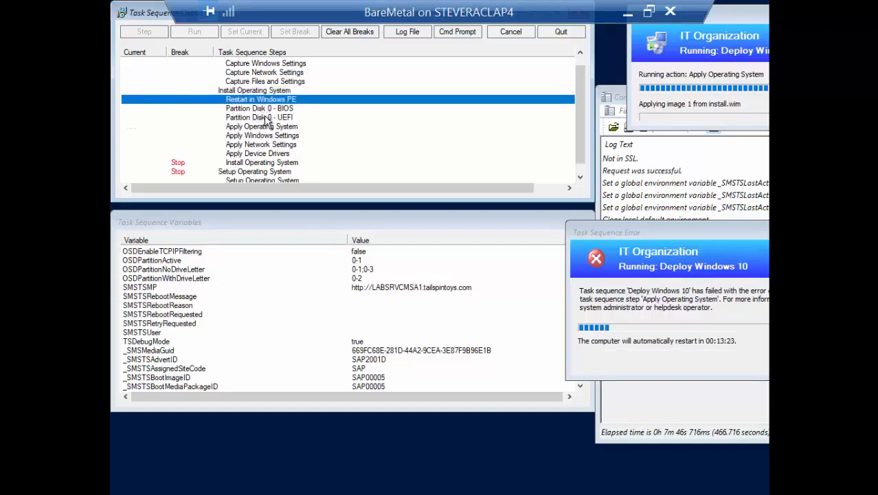
click(266, 111)
click(272, 128)
click(272, 136)
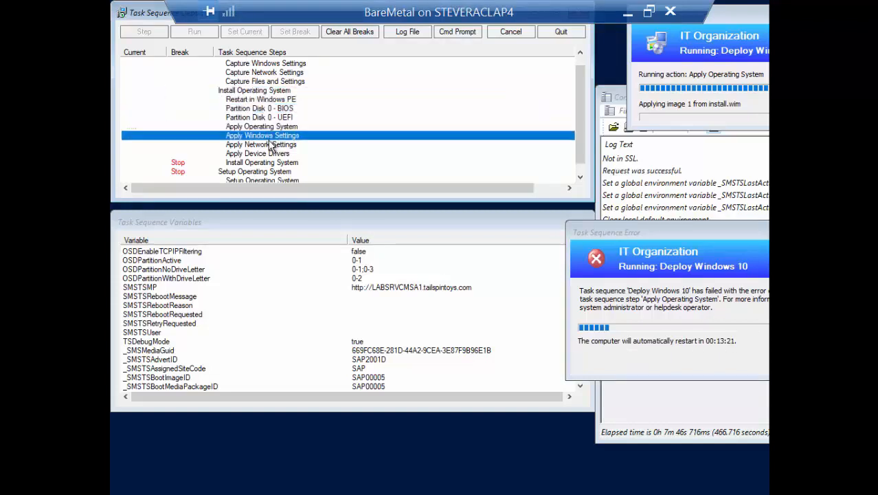
click(269, 145)
click(265, 154)
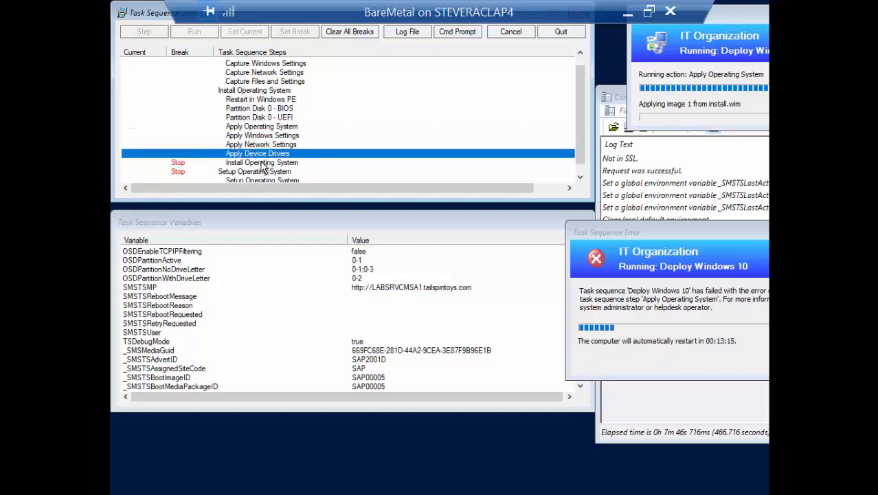
click(243, 90)
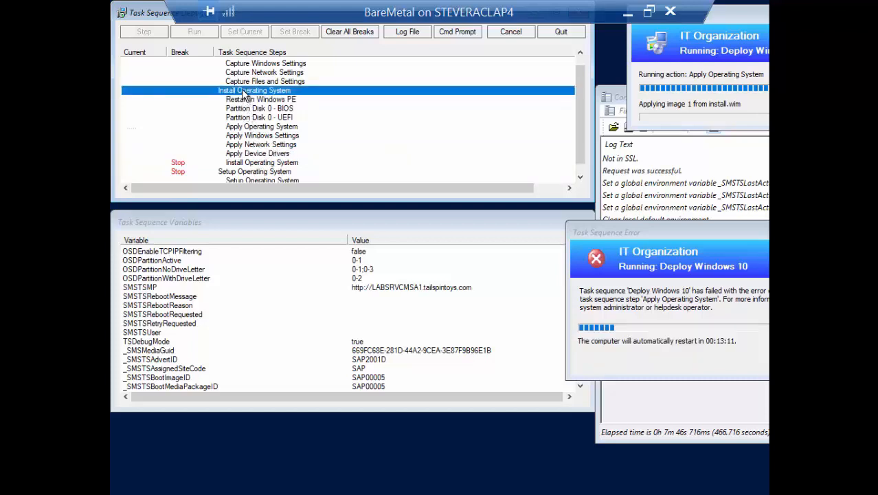
click(233, 135)
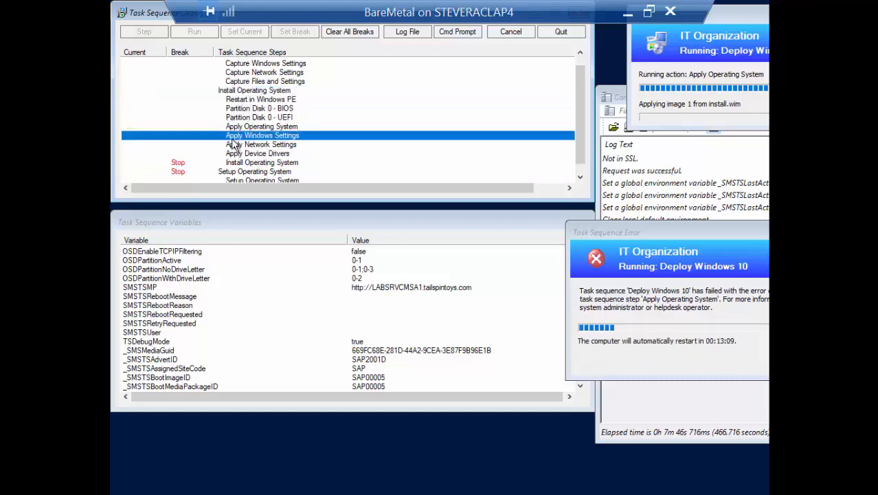
click(238, 92)
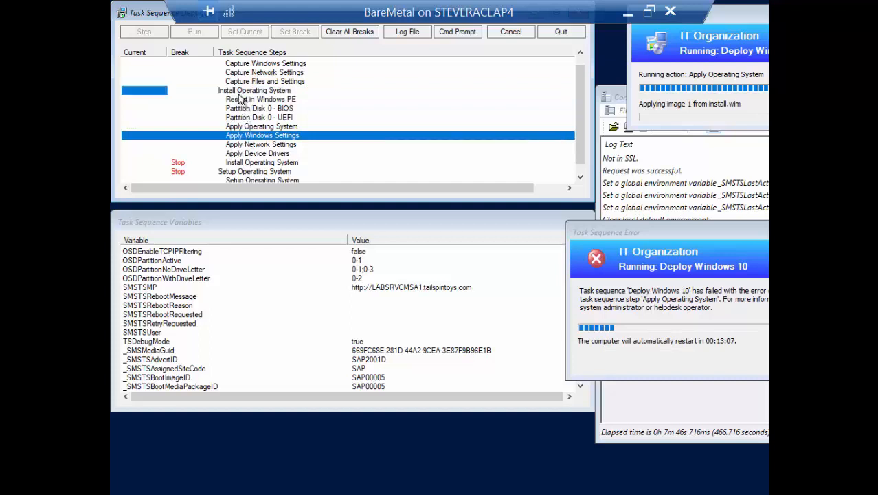
click(227, 171)
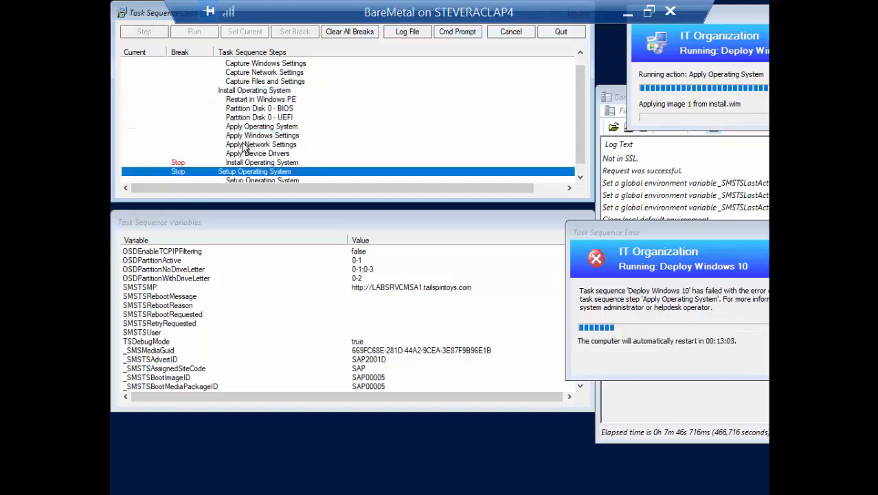
Step: Review the Install Operating System and Setup Operating System steps and their Stop breakpoints in the debugger list
click(245, 90)
click(250, 100)
click(251, 108)
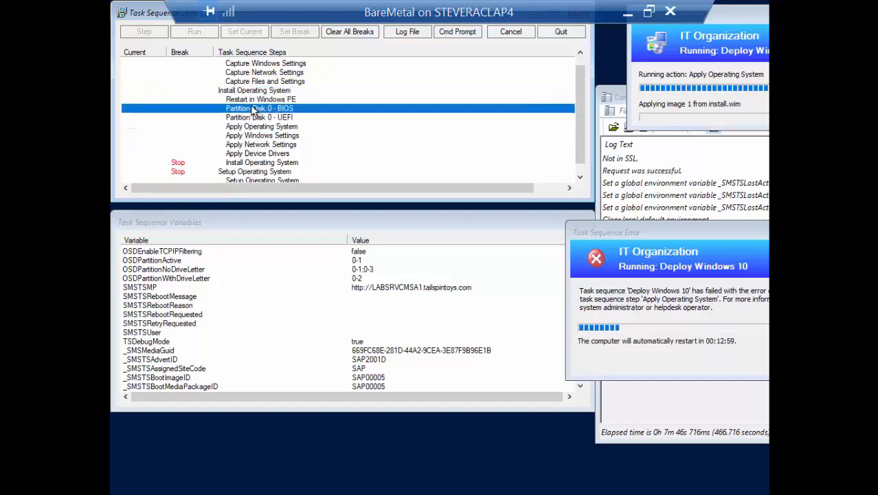
click(255, 117)
click(256, 128)
click(255, 136)
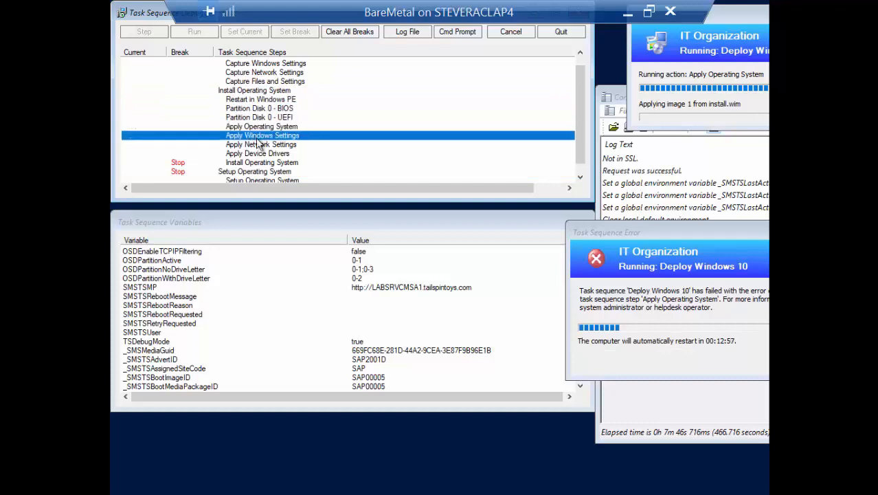
click(255, 145)
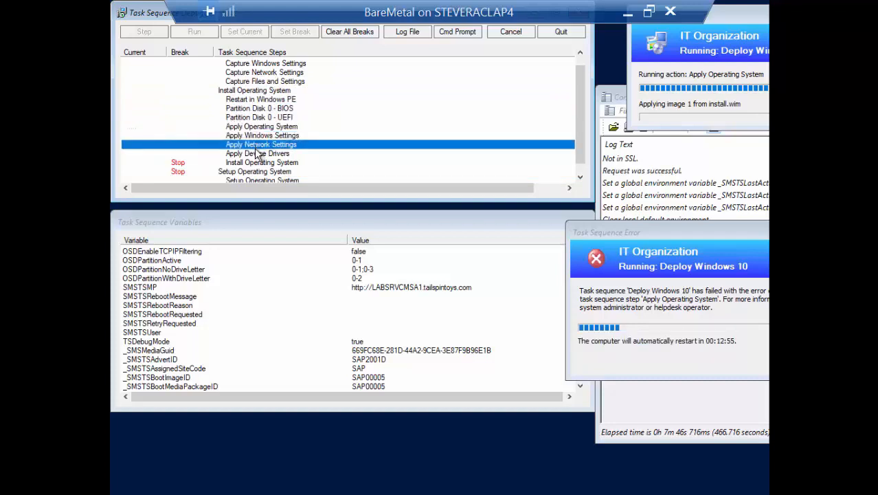
click(257, 153)
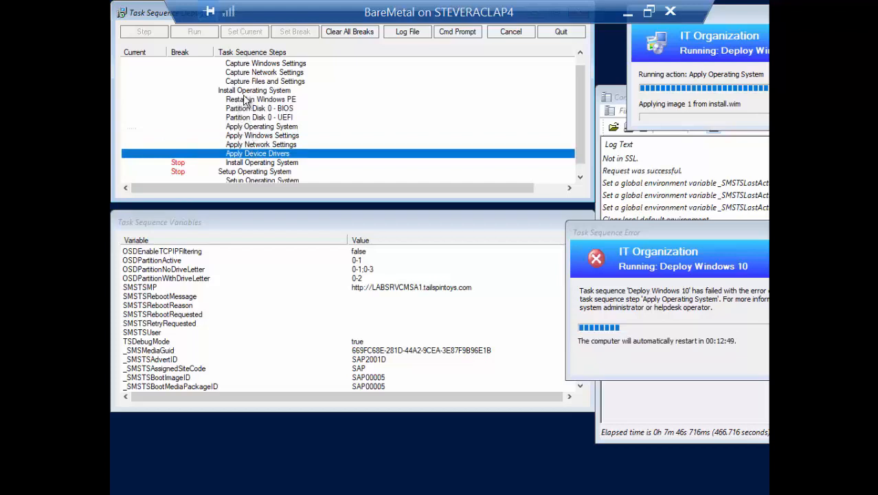
click(239, 92)
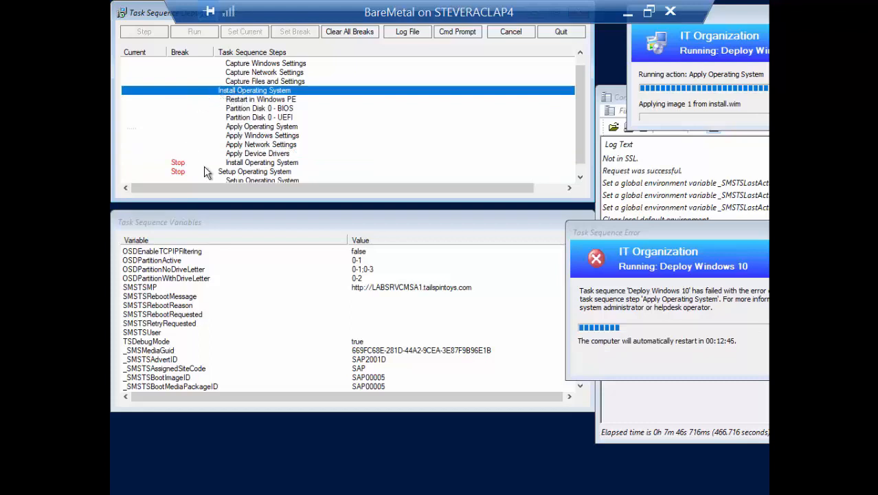
click(221, 172)
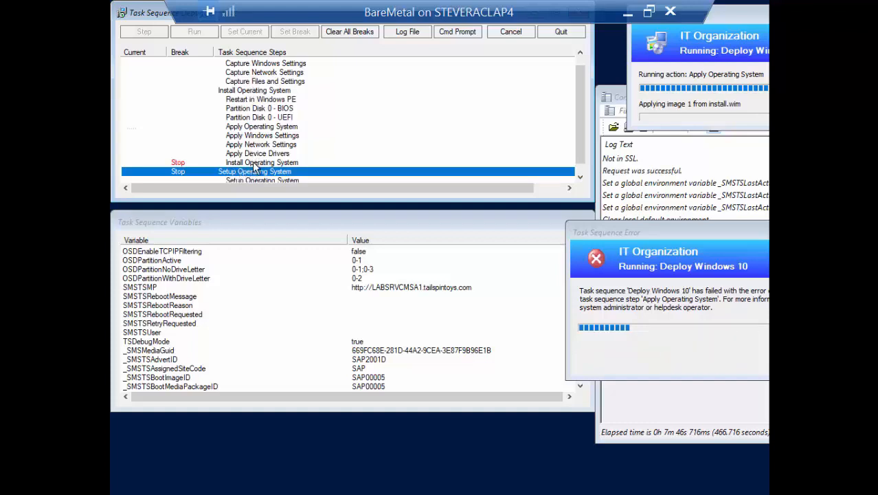
click(257, 163)
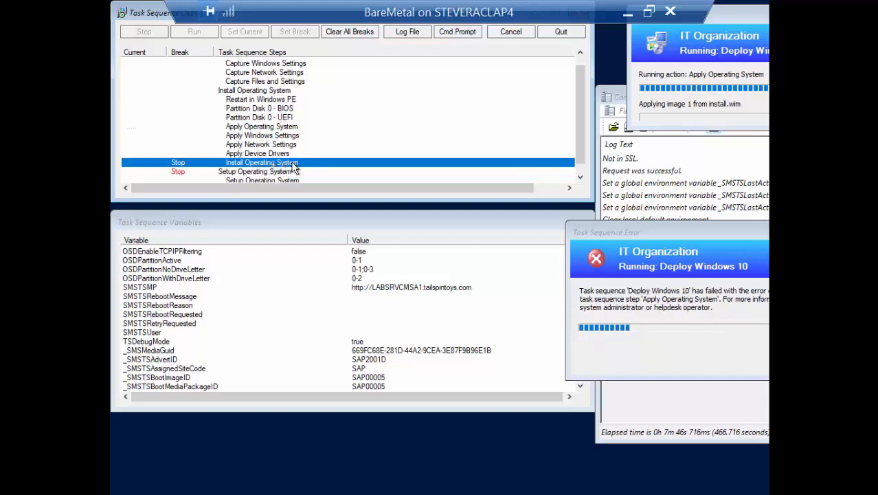
click(252, 90)
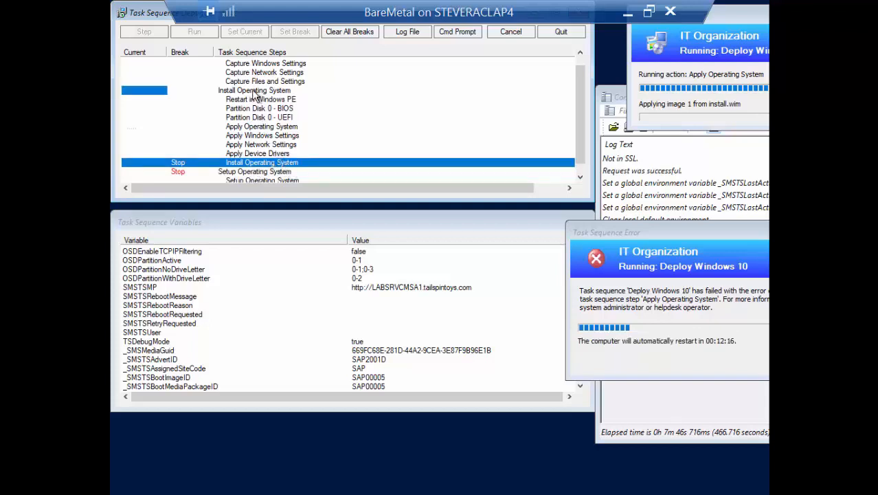
click(270, 153)
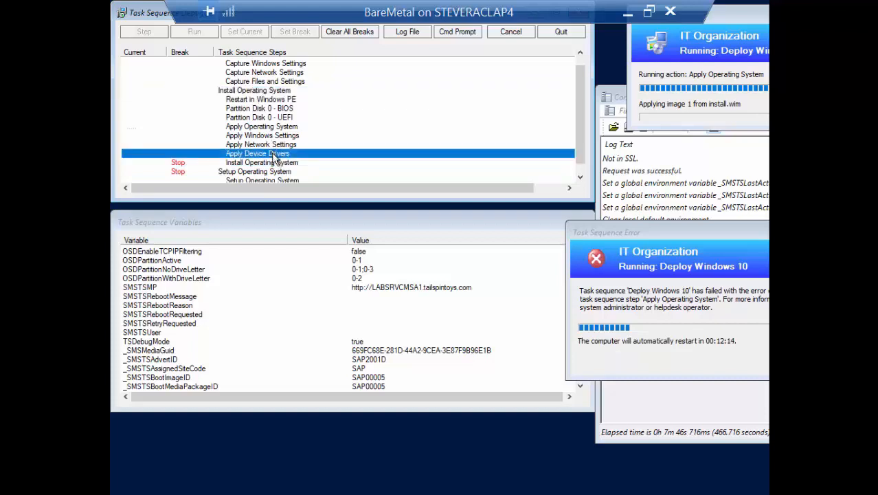
click(274, 162)
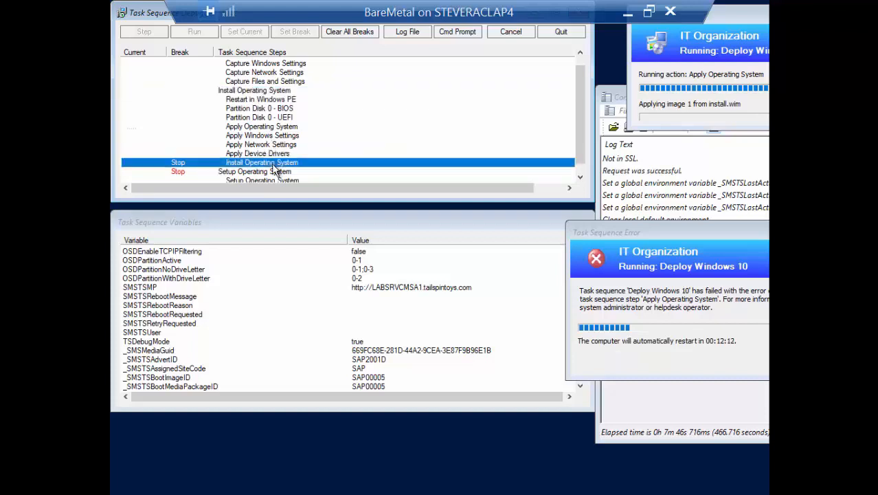
click(236, 93)
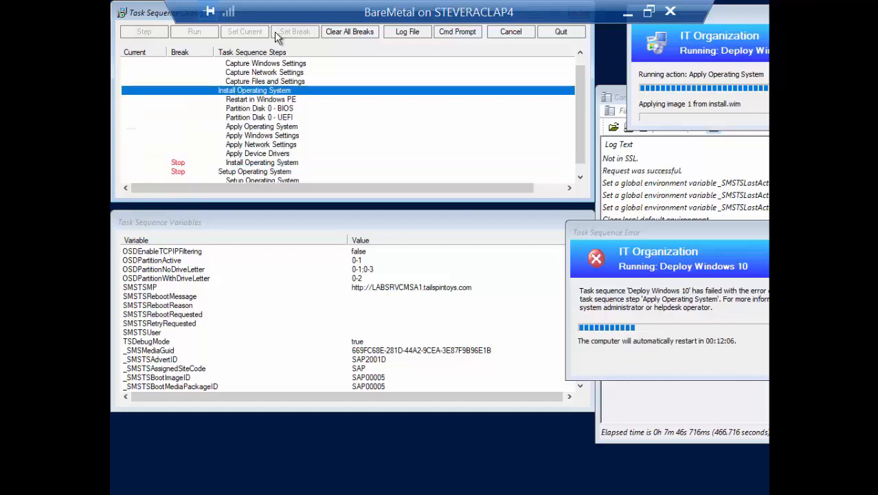
double_click(375, 16)
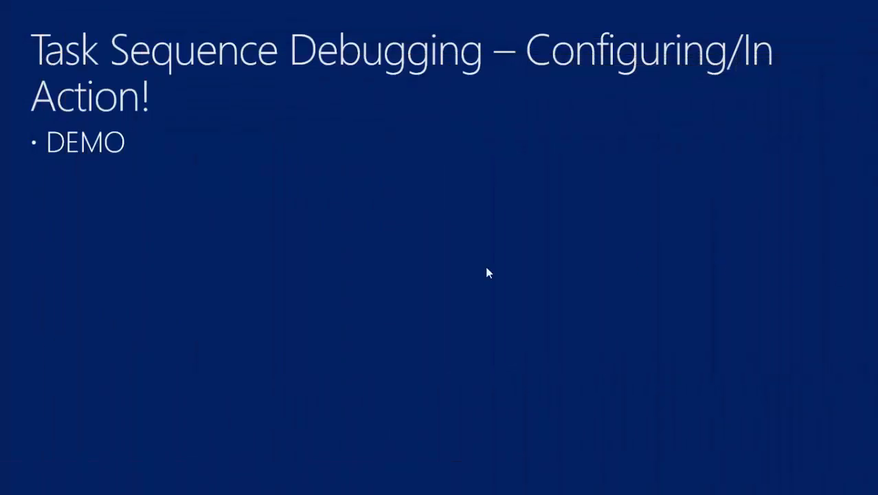
click(450, 190)
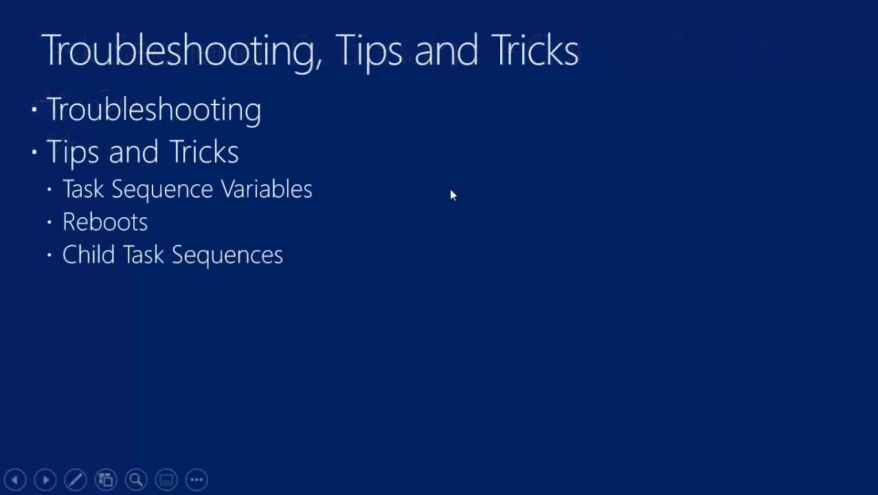